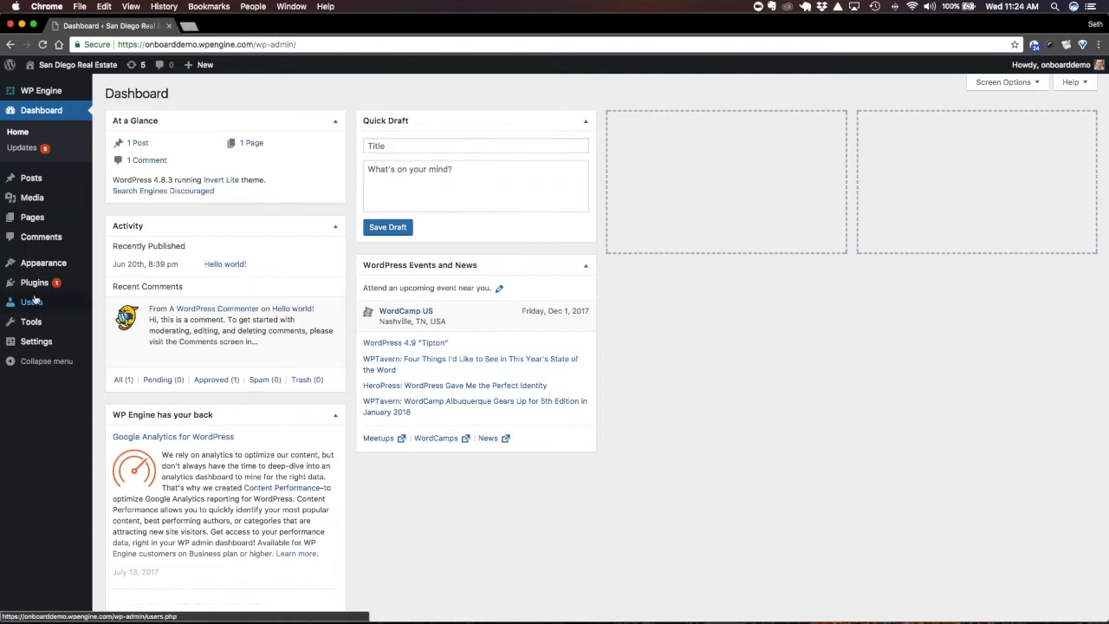
Search Add Plugins for 'onboard nav' and install the Onboard Nav plugin
{"action": "mouse_move", "coordinate": [35, 286]}
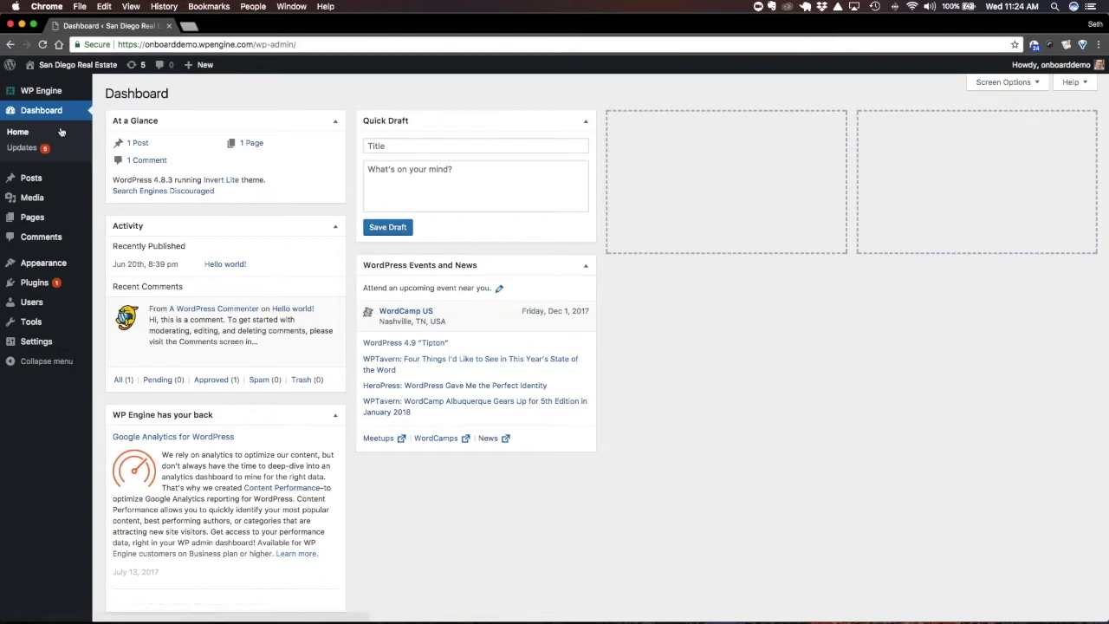
{"action": "mouse_move", "coordinate": [75, 284]}
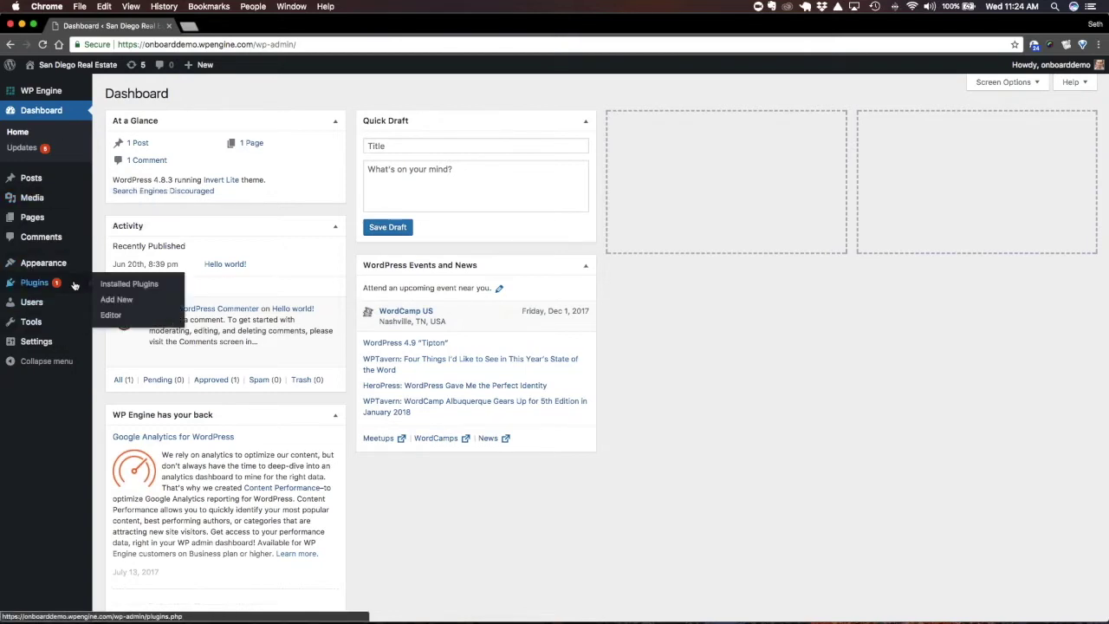
{"action": "left_click", "coordinate": [132, 301]}
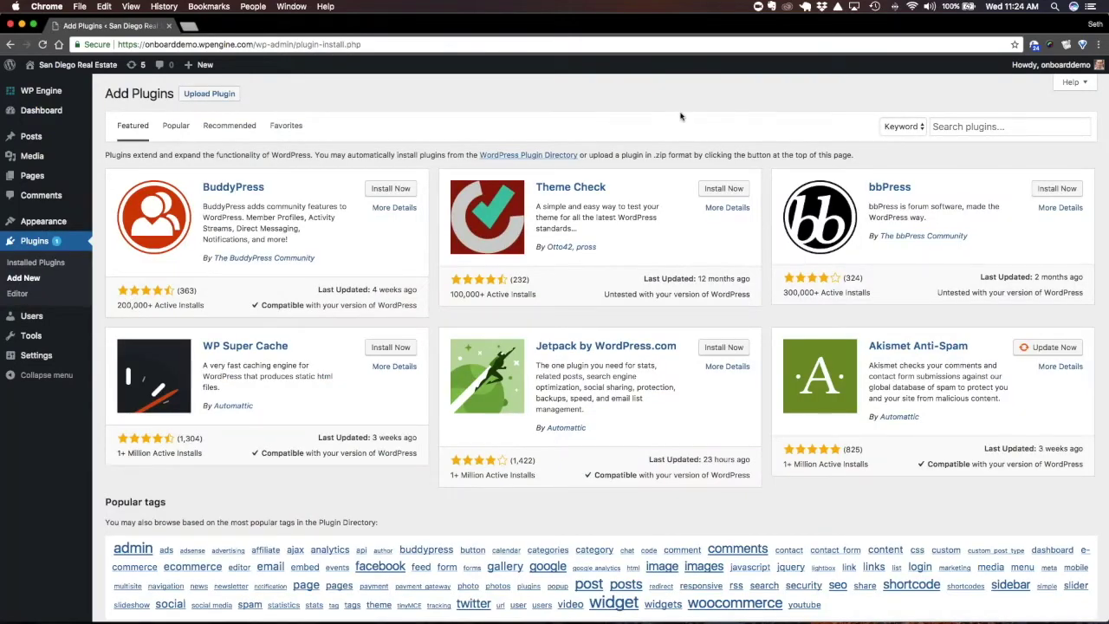
{"action": "left_click", "coordinate": [950, 127]}
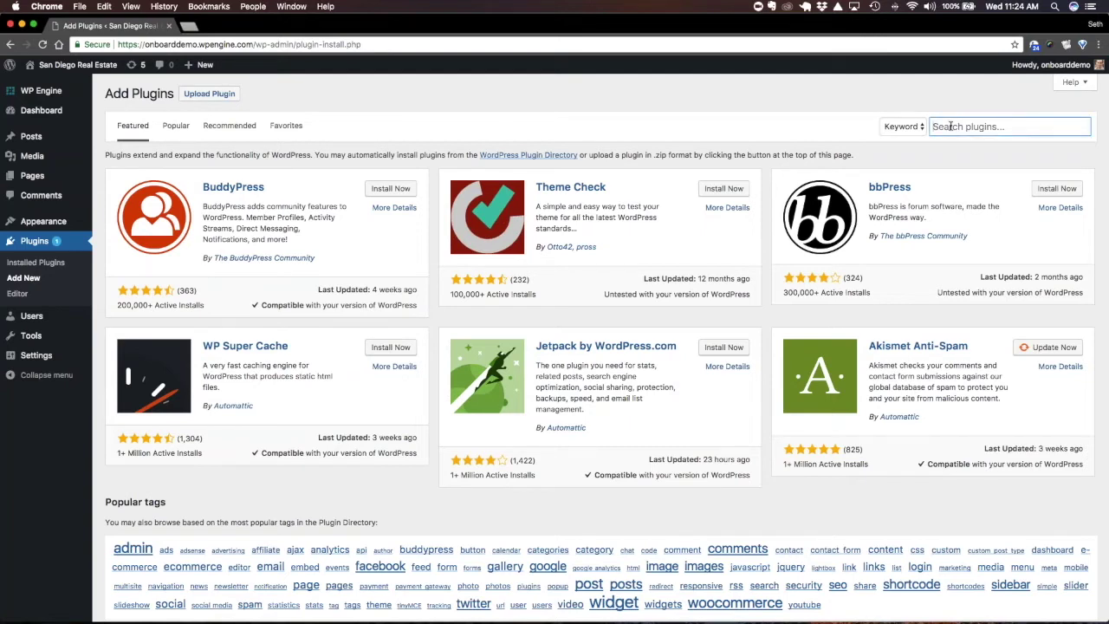
{"action": "type", "text": "onboard nav"}
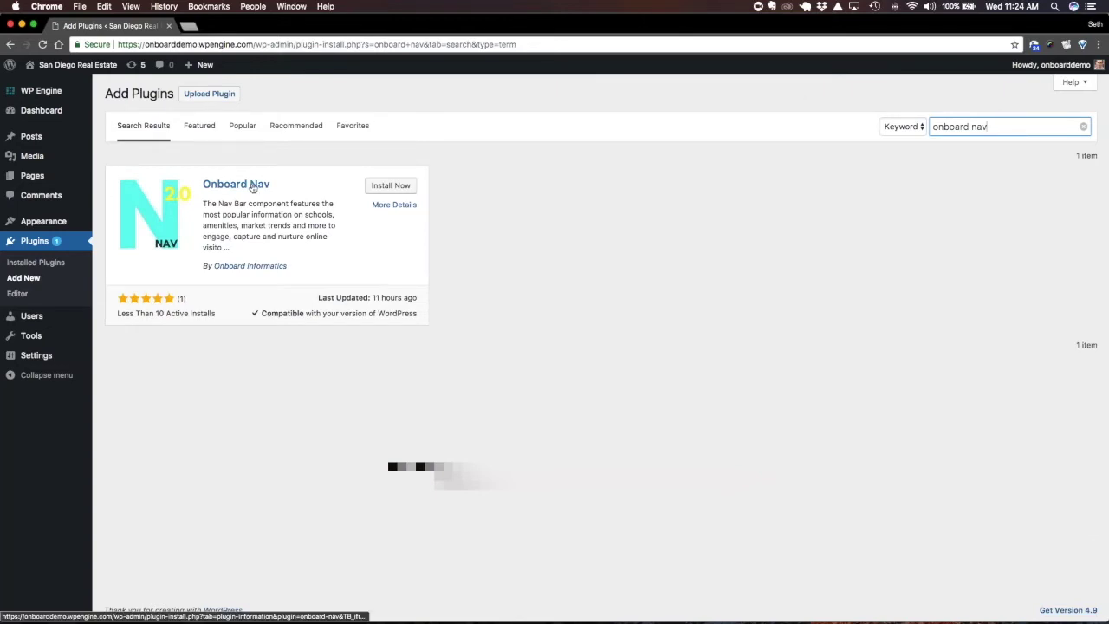
{"action": "left_click", "coordinate": [252, 187]}
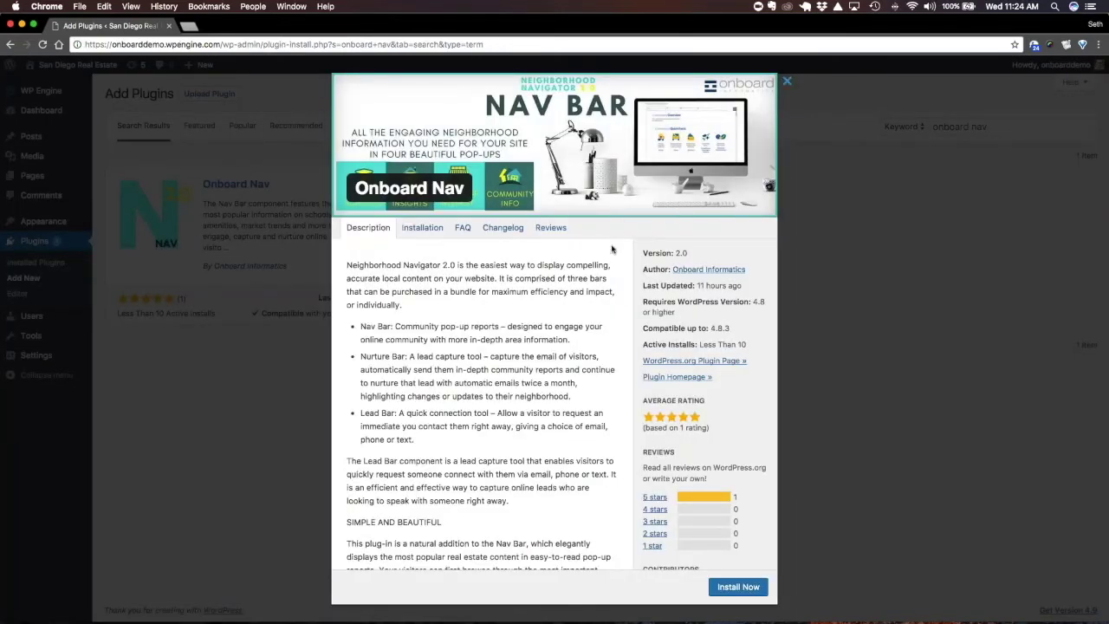
{"action": "left_click", "coordinate": [738, 587]}
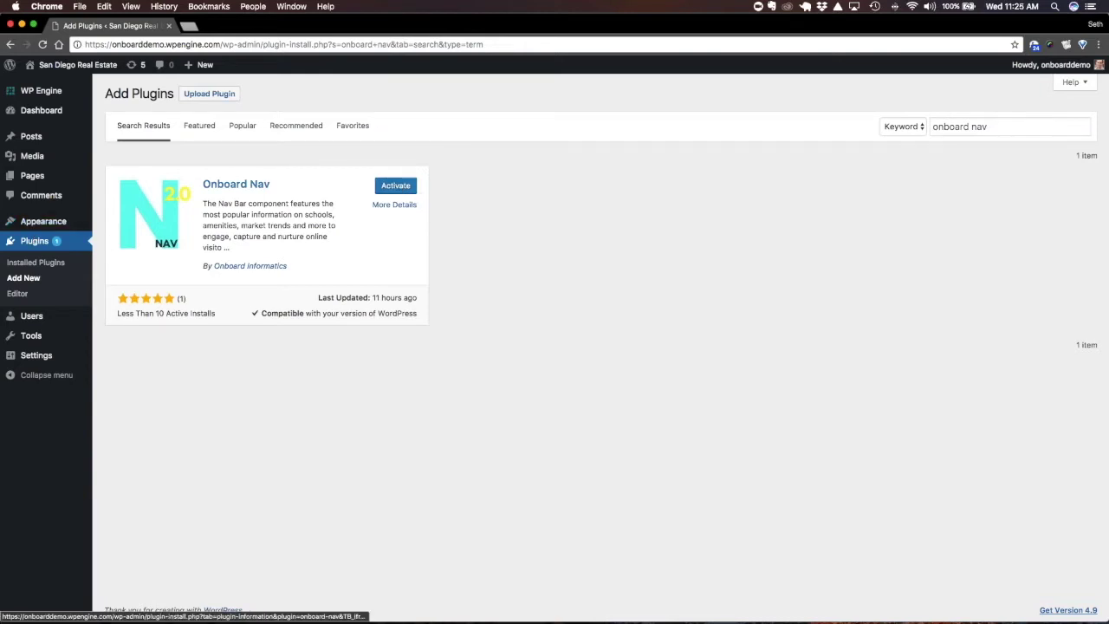
Activate Onboard Nav from the Installed Plugins list
{"action": "left_click", "coordinate": [45, 264]}
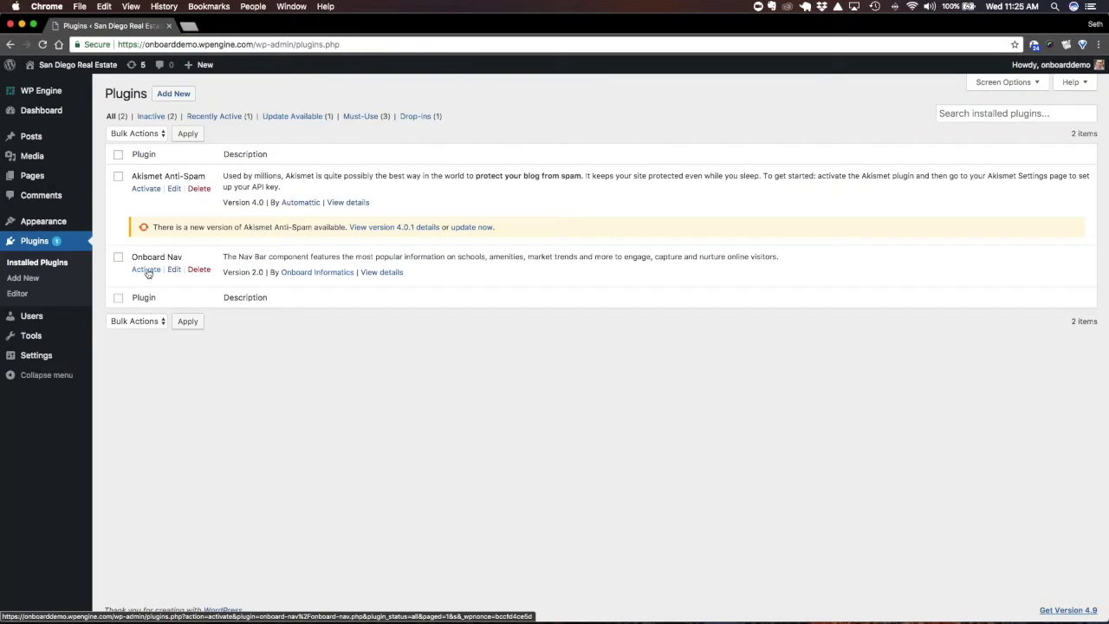
{"action": "left_click", "coordinate": [146, 269]}
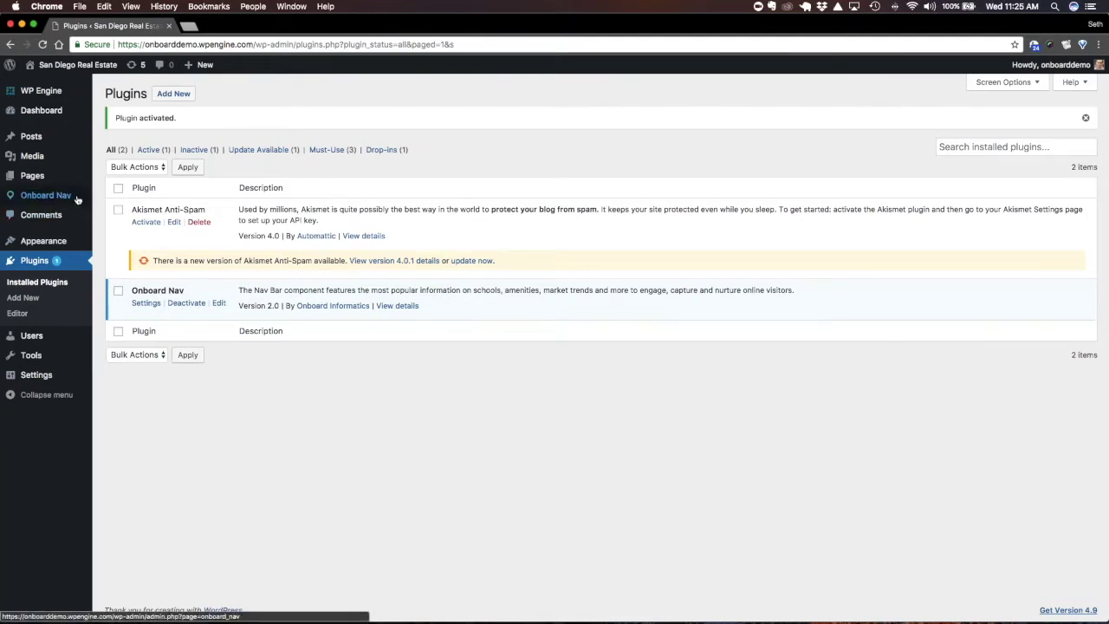
Open the Onboard Nav settings and delete the existing widget script
{"action": "left_click", "coordinate": [77, 201]}
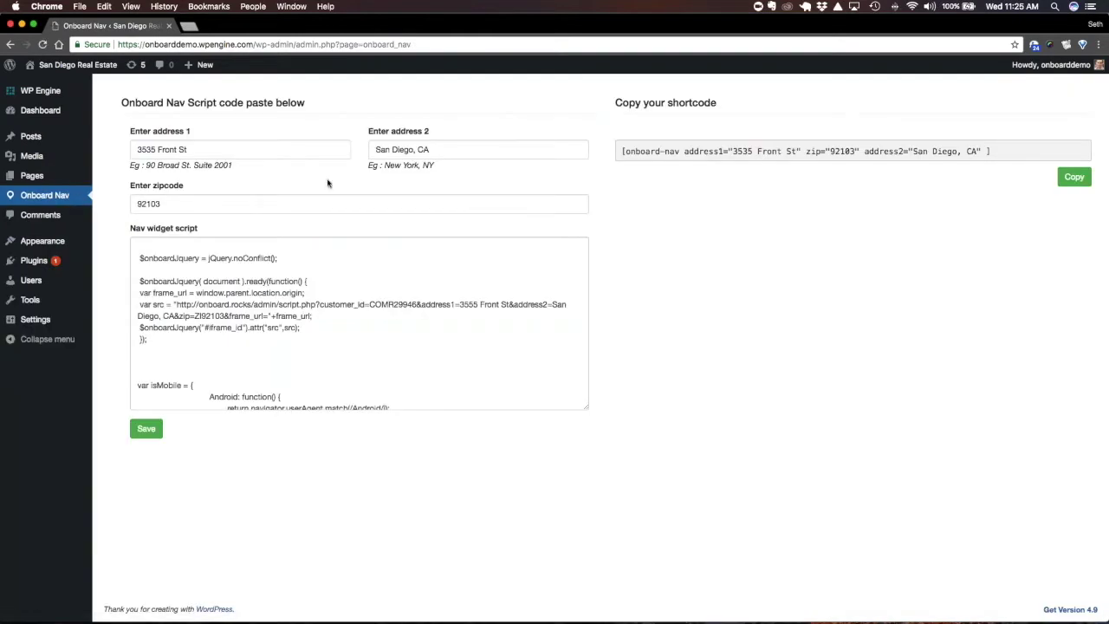
{"action": "triple_click", "coordinate": [296, 279]}
{"action": "left_click", "coordinate": [297, 279]}
{"action": "left_click", "coordinate": [201, 264]}
{"action": "key", "text": "ctrl+a"}
{"action": "key", "text": "BackSpace"}
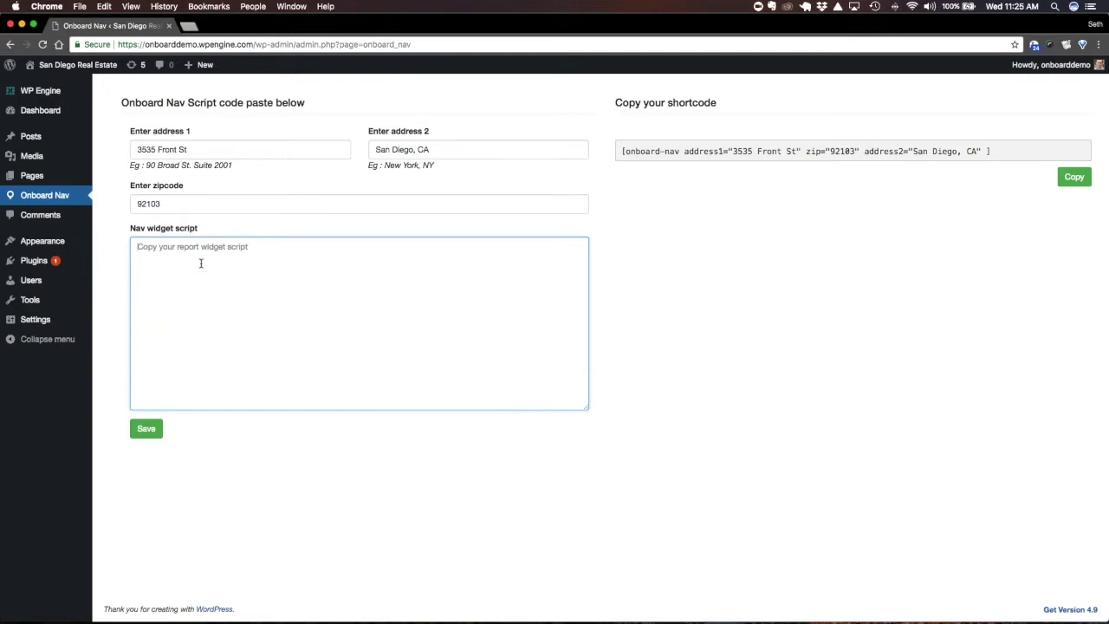
{"action": "left_click", "coordinate": [161, 203]}
{"action": "key", "text": "BackSpace"}
{"action": "key", "text": "BackSpace"}
{"action": "key", "text": "BackSpace"}
{"action": "key", "text": "BackSpace"}
{"action": "key", "text": "BackSpace"}
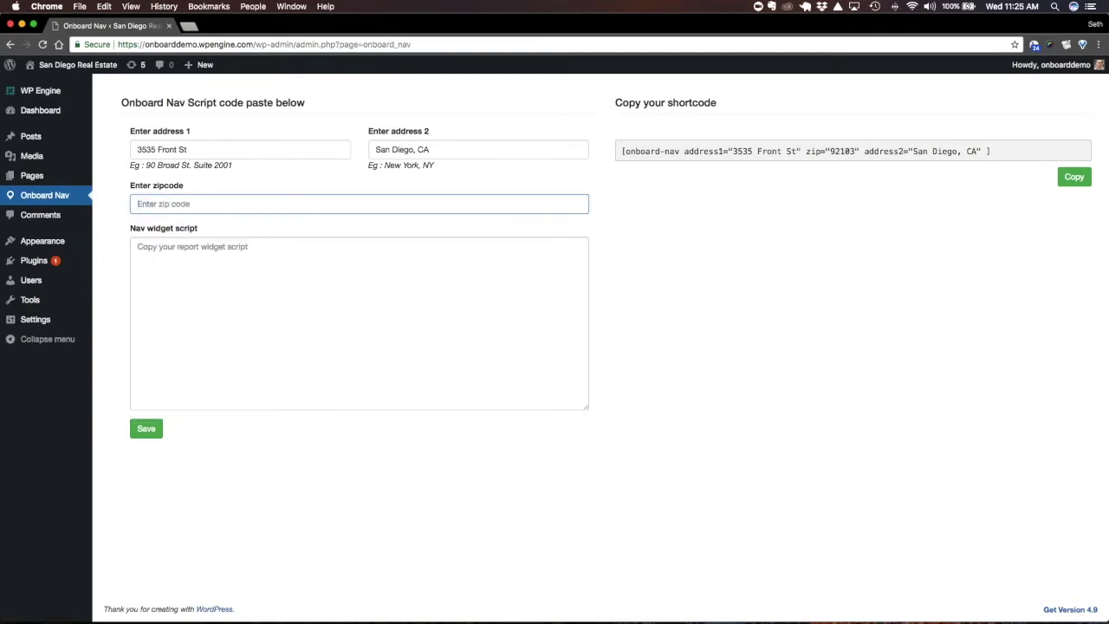
{"action": "key", "text": "shift+Tab"}
{"action": "key", "text": "BackSpace"}
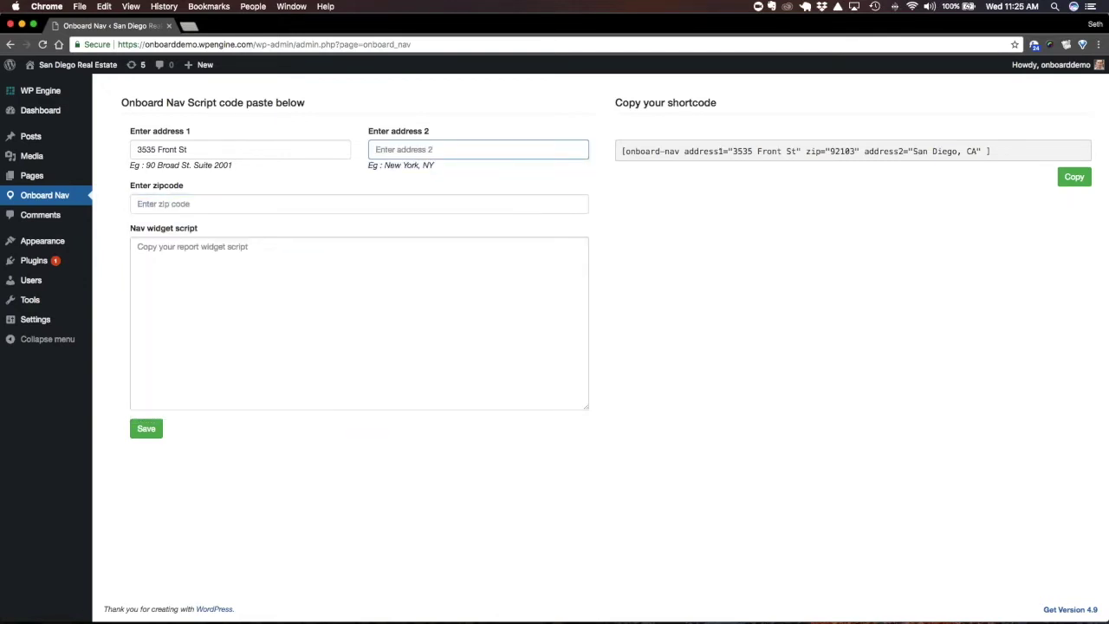
{"action": "key", "text": "shift+Tab"}
{"action": "key", "text": "BackSpace"}
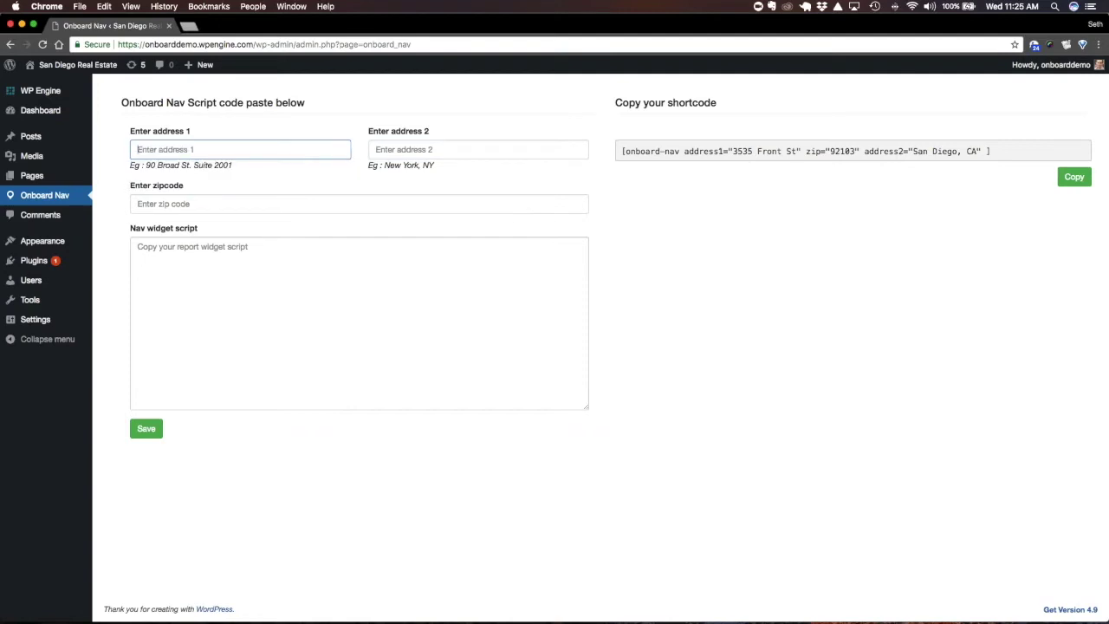
{"action": "key", "text": "shift+Tab"}
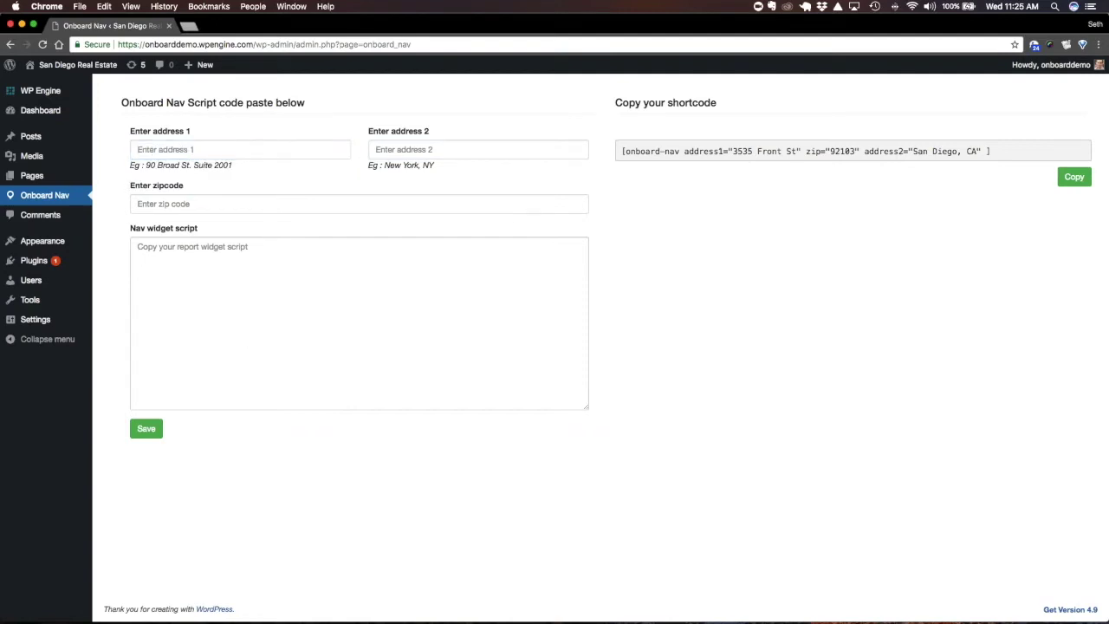
{"action": "left_click", "coordinate": [246, 281]}
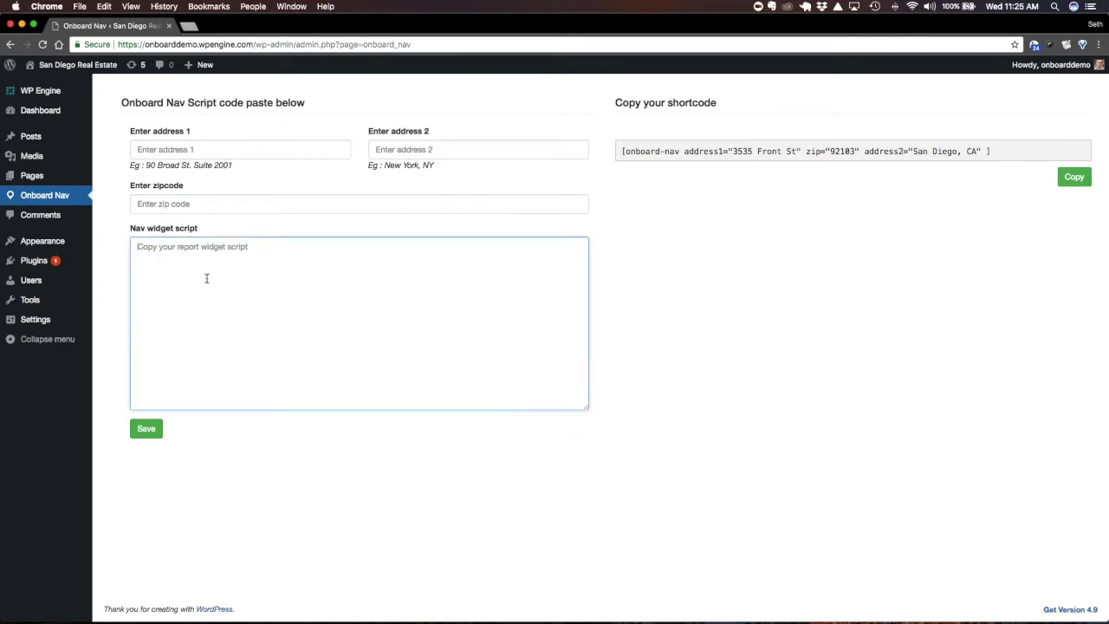
{"action": "left_click", "coordinate": [751, 345]}
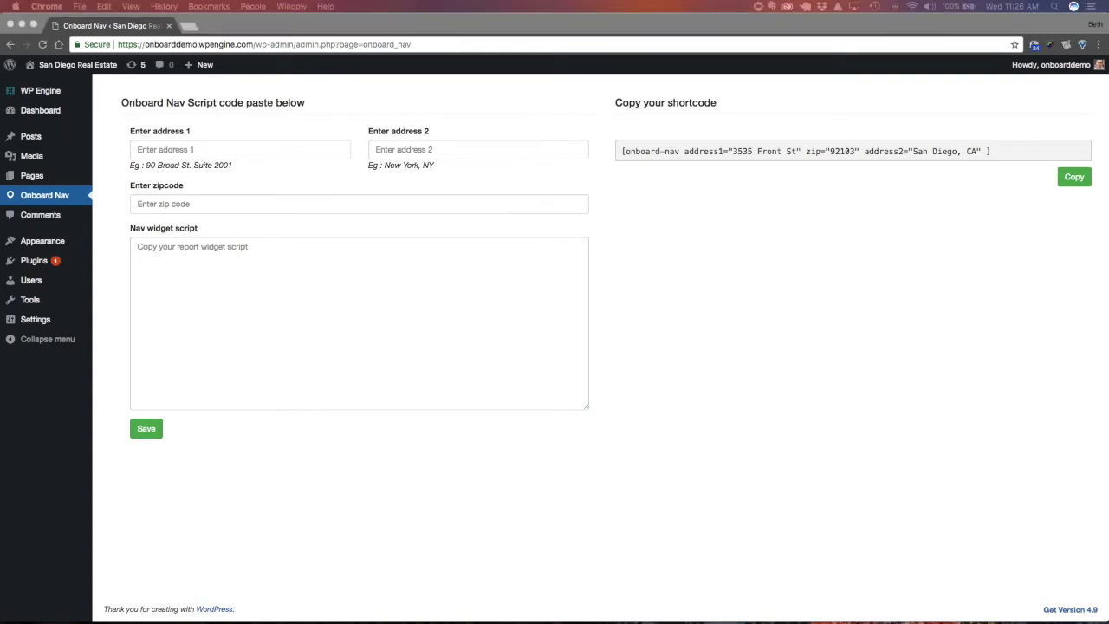
{"action": "left_click", "coordinate": [578, 323]}
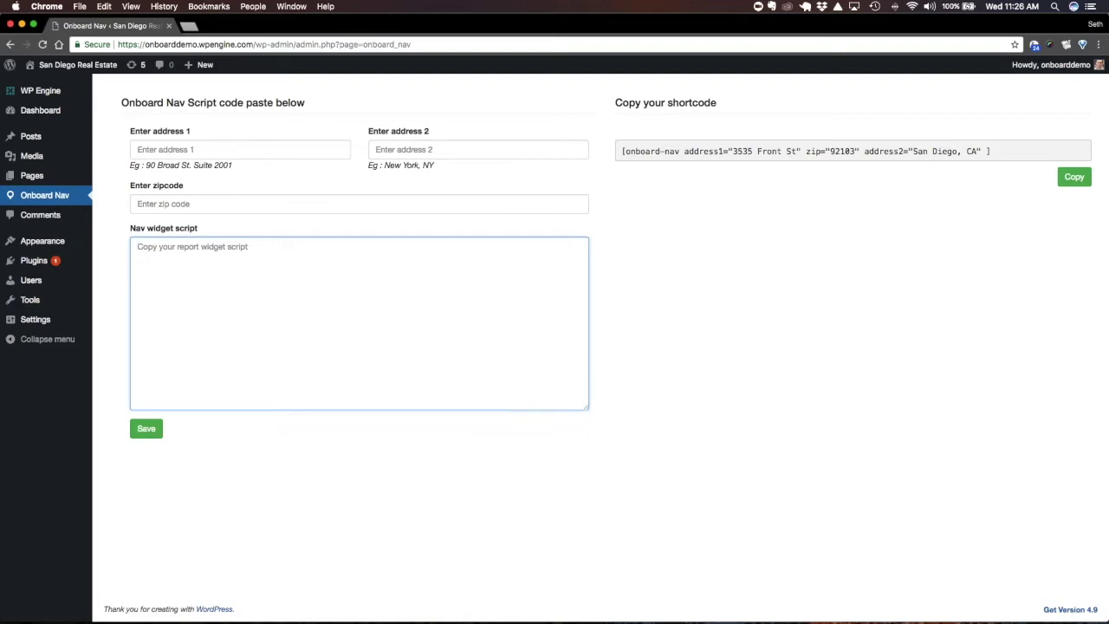
{"action": "key", "text": "super+v"}
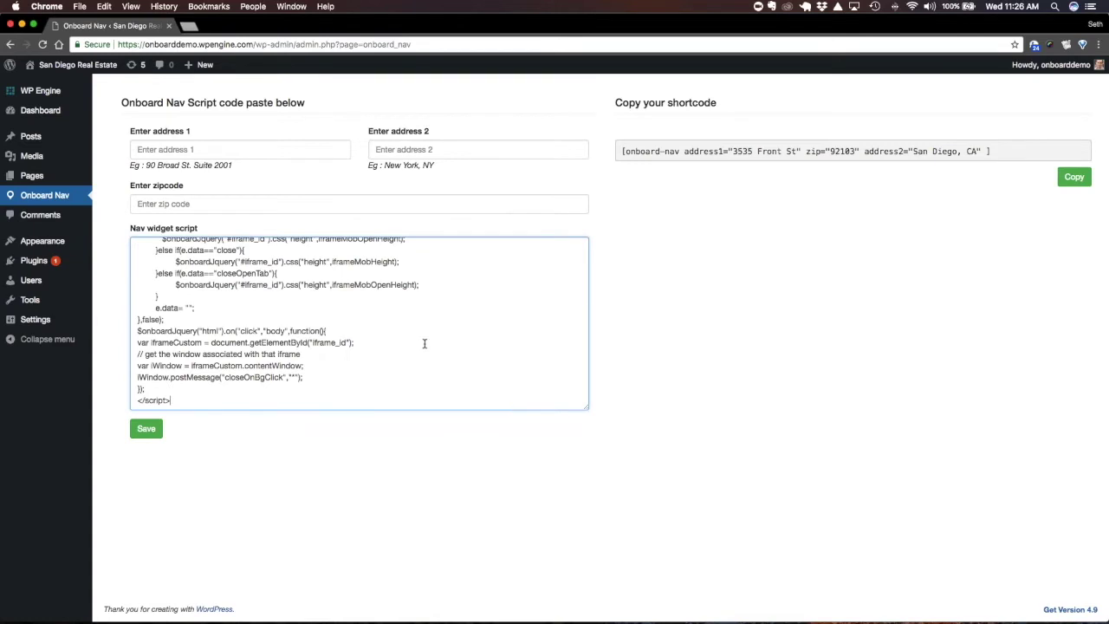
{"action": "scroll", "coordinate": [424, 343], "scroll_direction": "up", "scroll_amount": 10}
{"action": "scroll", "coordinate": [424, 344], "scroll_direction": "up", "scroll_amount": 5}
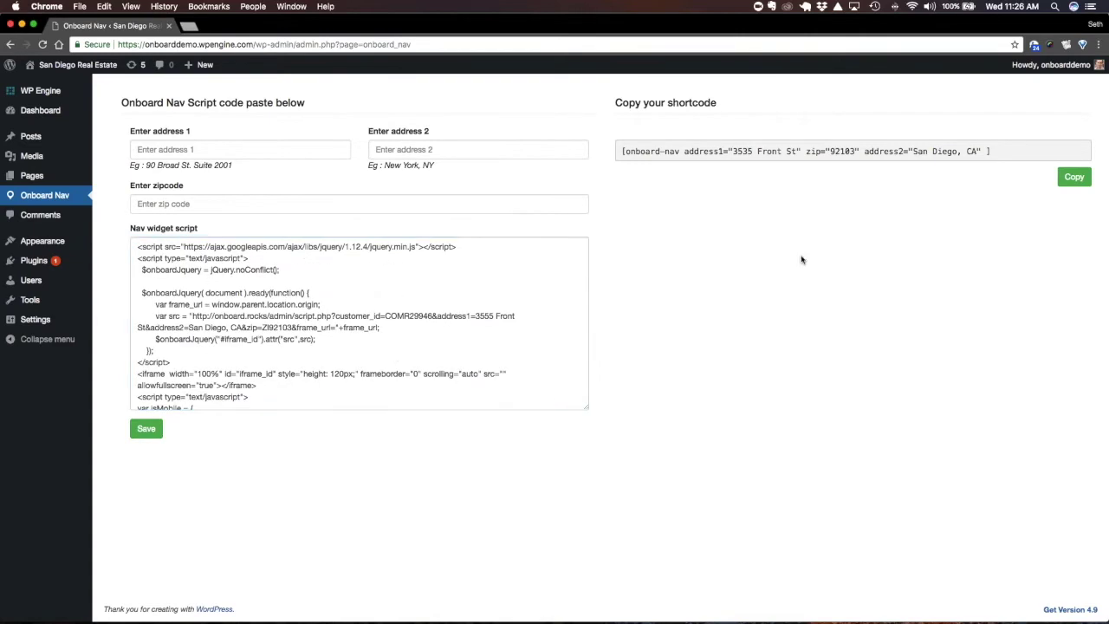
{"action": "left_click", "coordinate": [232, 149]}
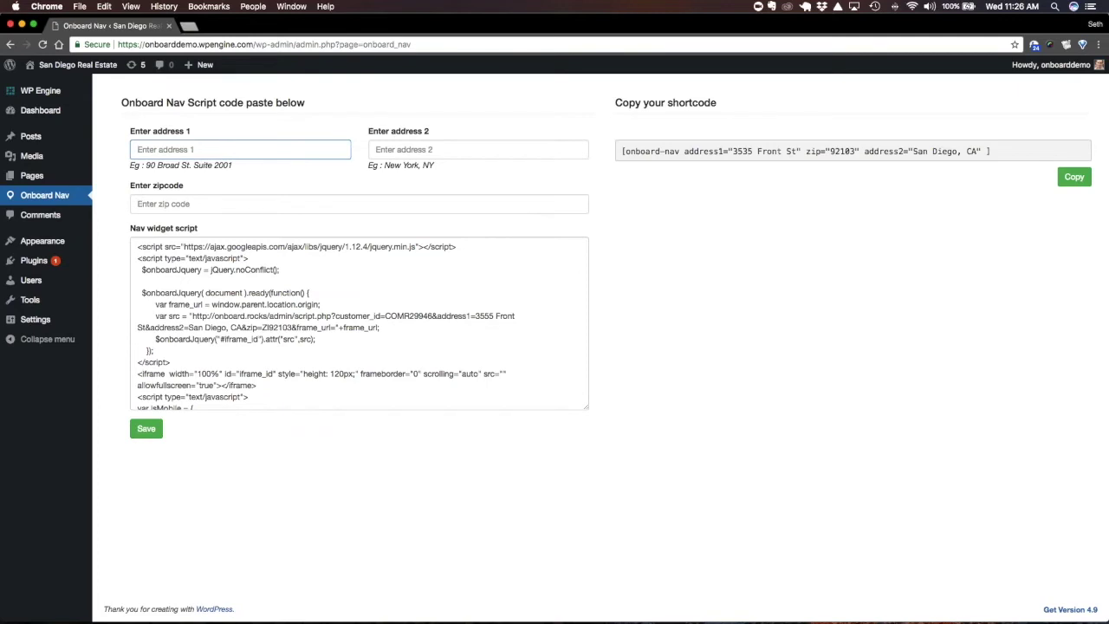
{"action": "left_click", "coordinate": [306, 149]}
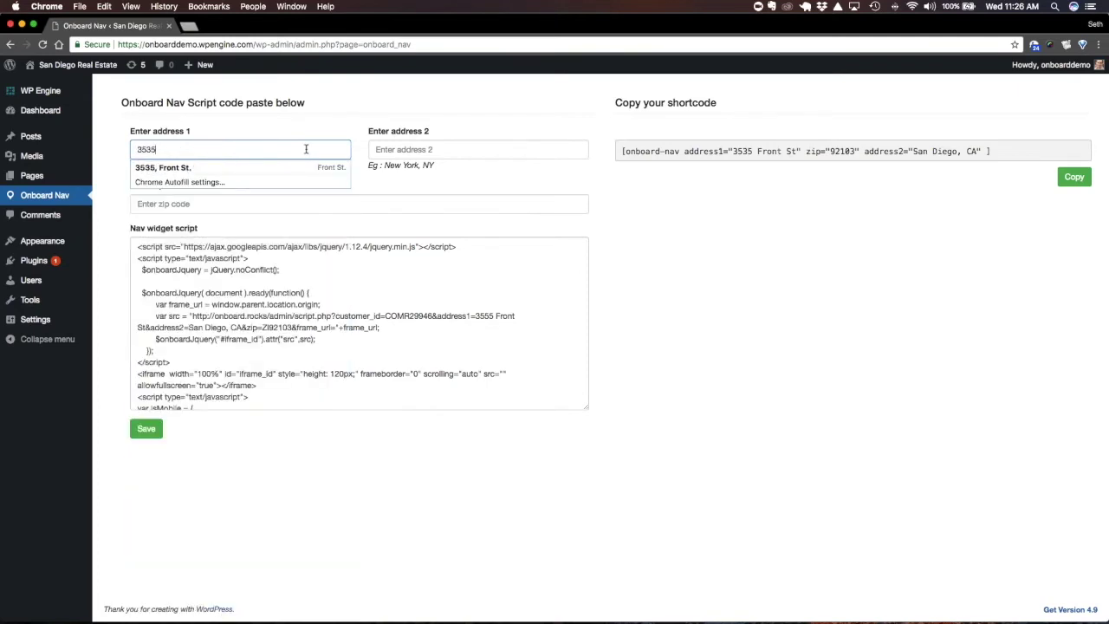
{"action": "key", "text": "Tab"}
{"action": "type", "text": "San Diego, CA"}
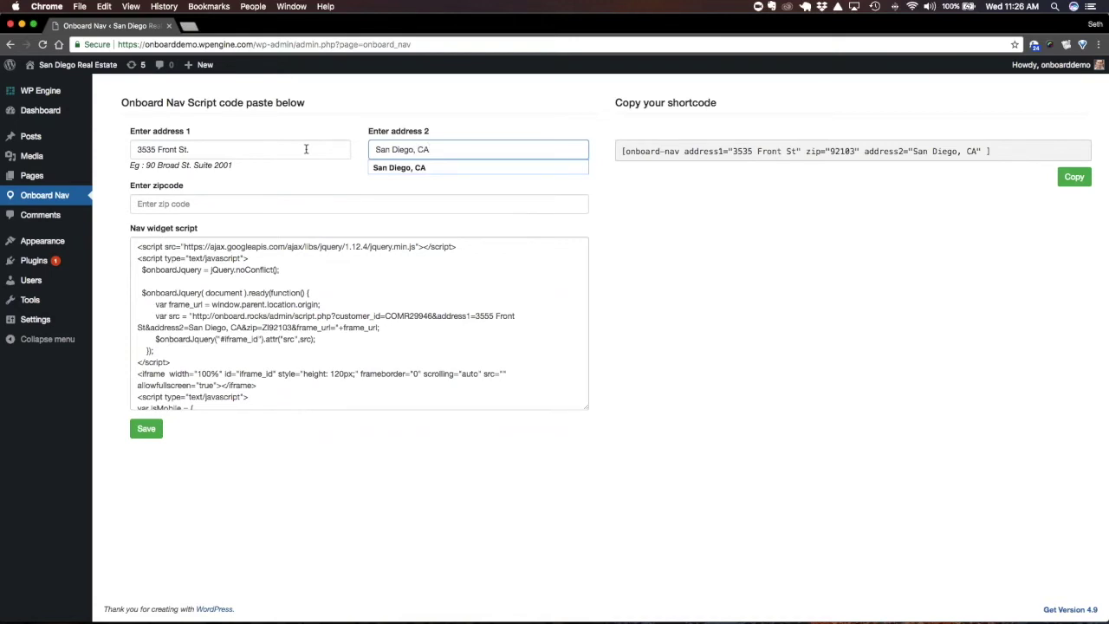
Enter zip code 92103, save the settings, and copy the generated shortcode
{"action": "key", "text": "Tab"}
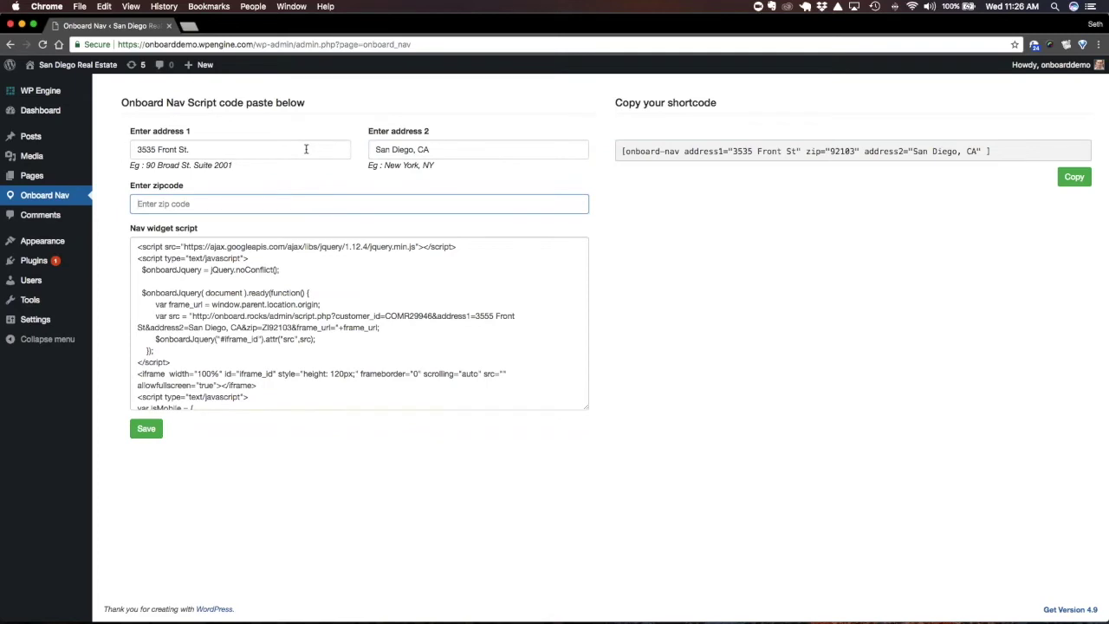
{"action": "type", "text": "92103"}
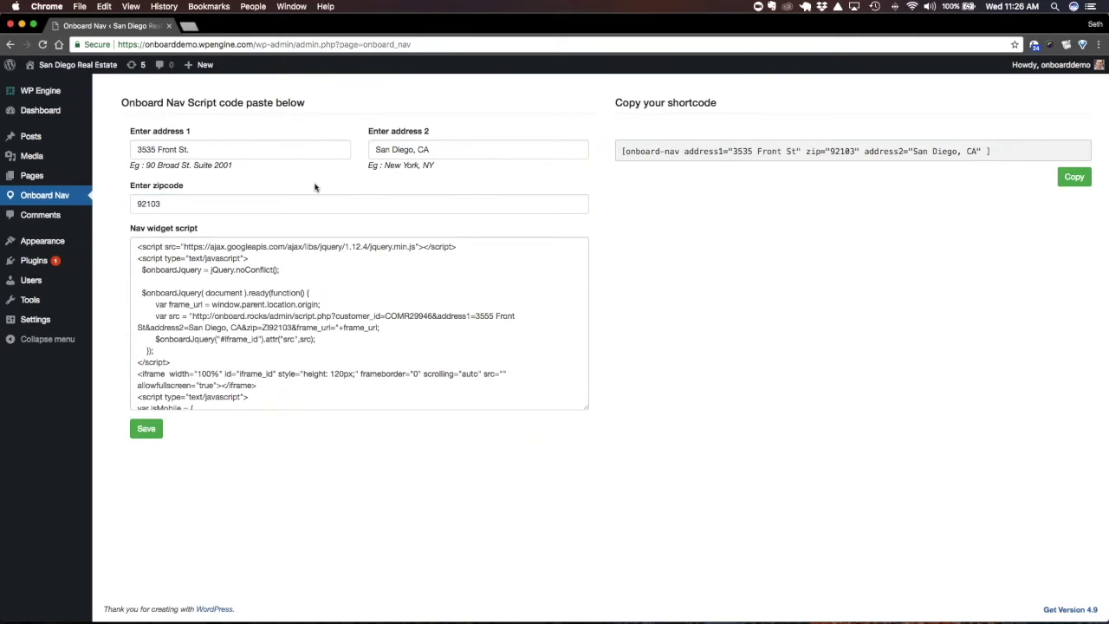
{"action": "left_click", "coordinate": [143, 430]}
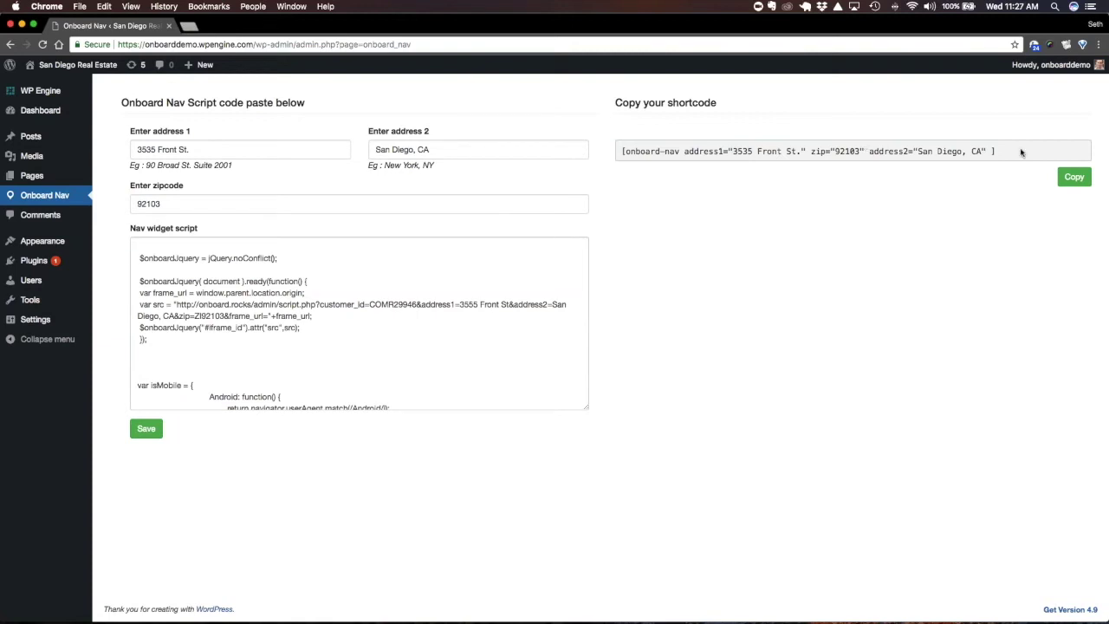
{"action": "left_click", "coordinate": [1072, 179]}
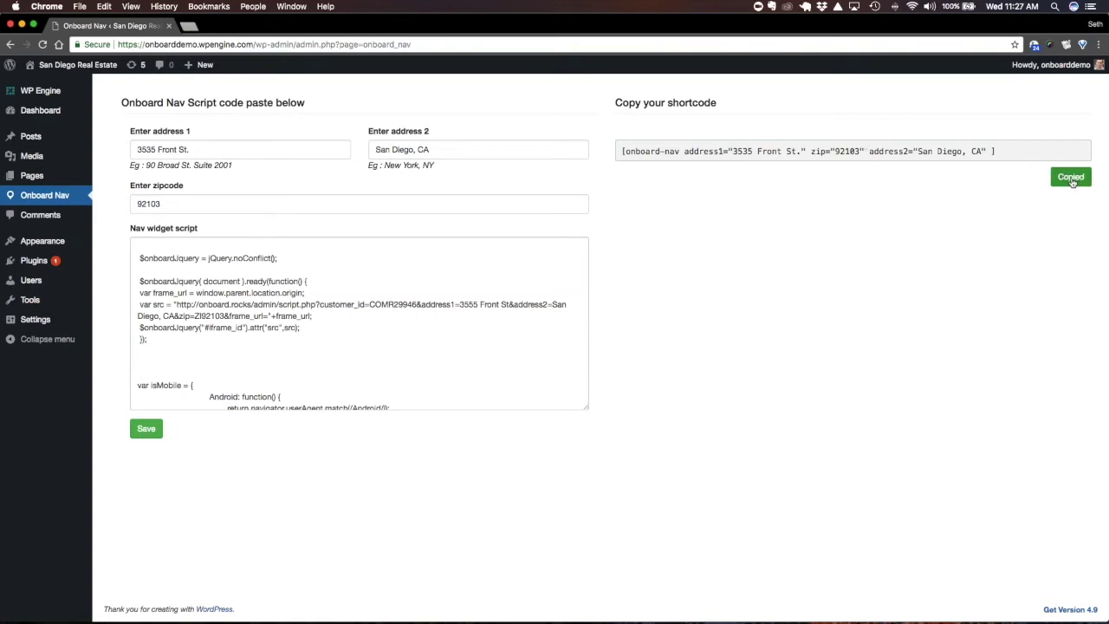
Open the All Pages list from the Pages menu in the admin sidebar
{"action": "left_click", "coordinate": [39, 181]}
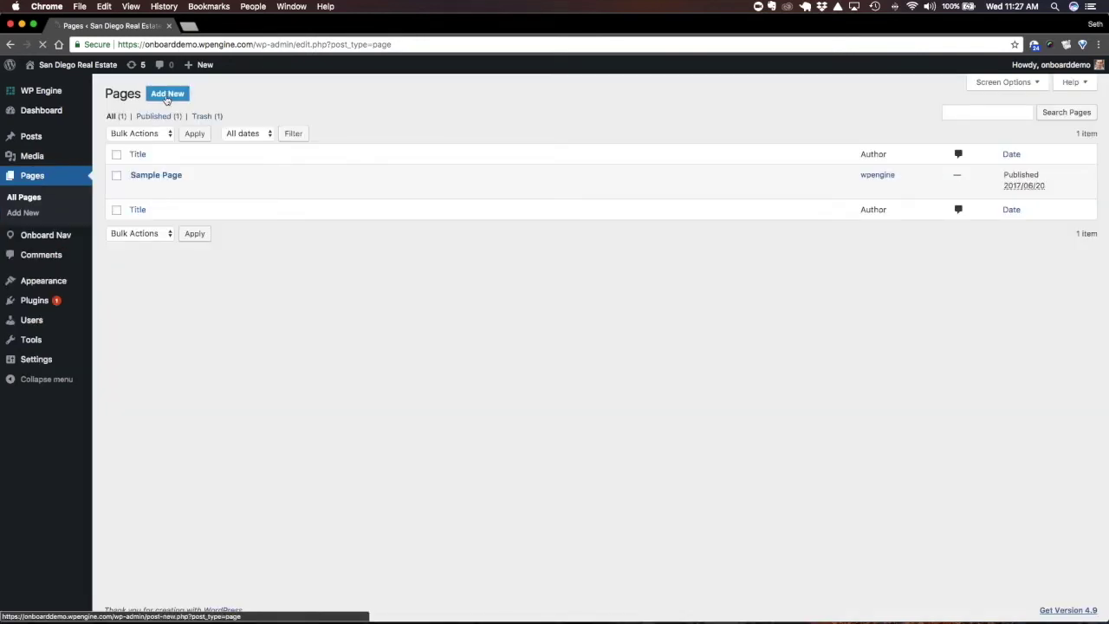
{"action": "left_click", "coordinate": [167, 97]}
{"action": "key", "text": "Tab"}
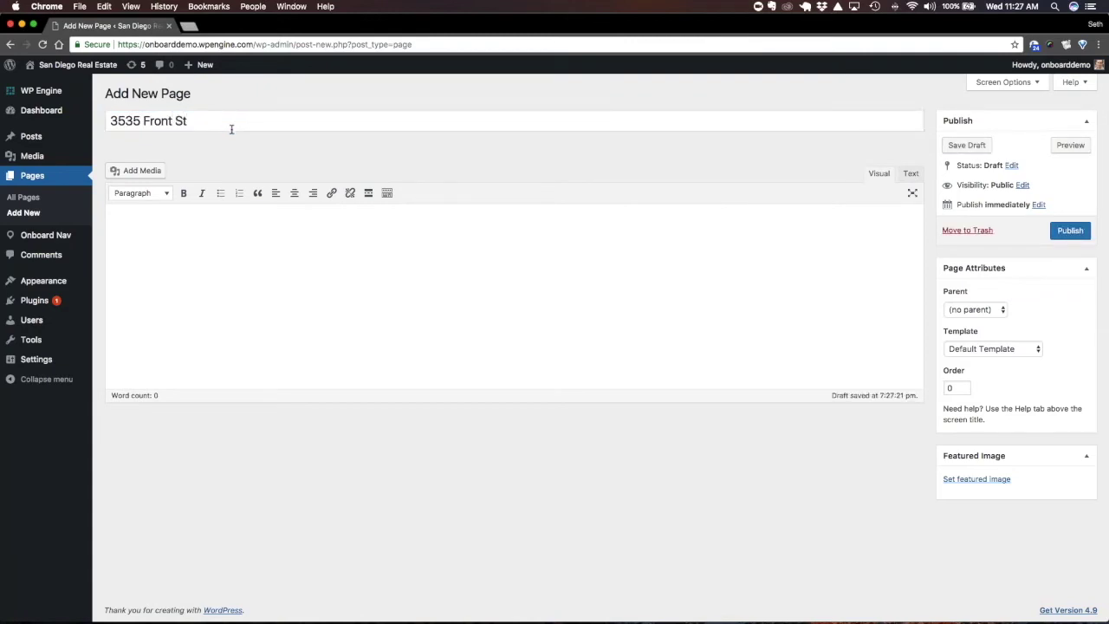
{"action": "type", "text": "Check out out "}
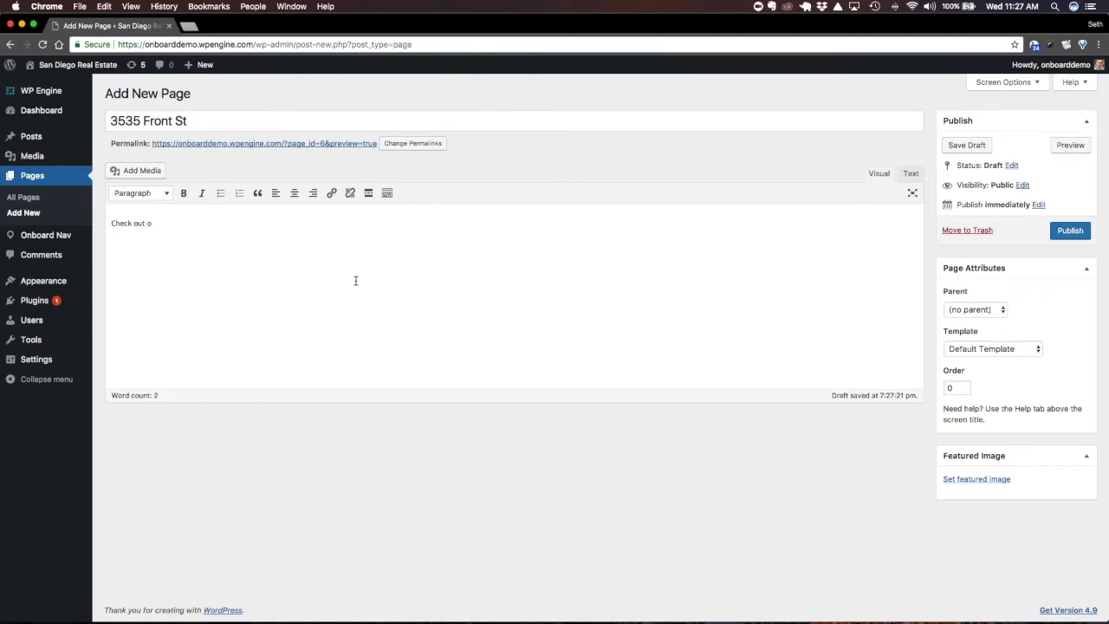
{"action": "type", "text": "ur newest and nicest listing!"}
{"action": "key", "text": "Return"}
Paste the onboard-nav shortcode below the intro in the Text editor and publish the page
{"action": "left_click", "coordinate": [909, 174]}
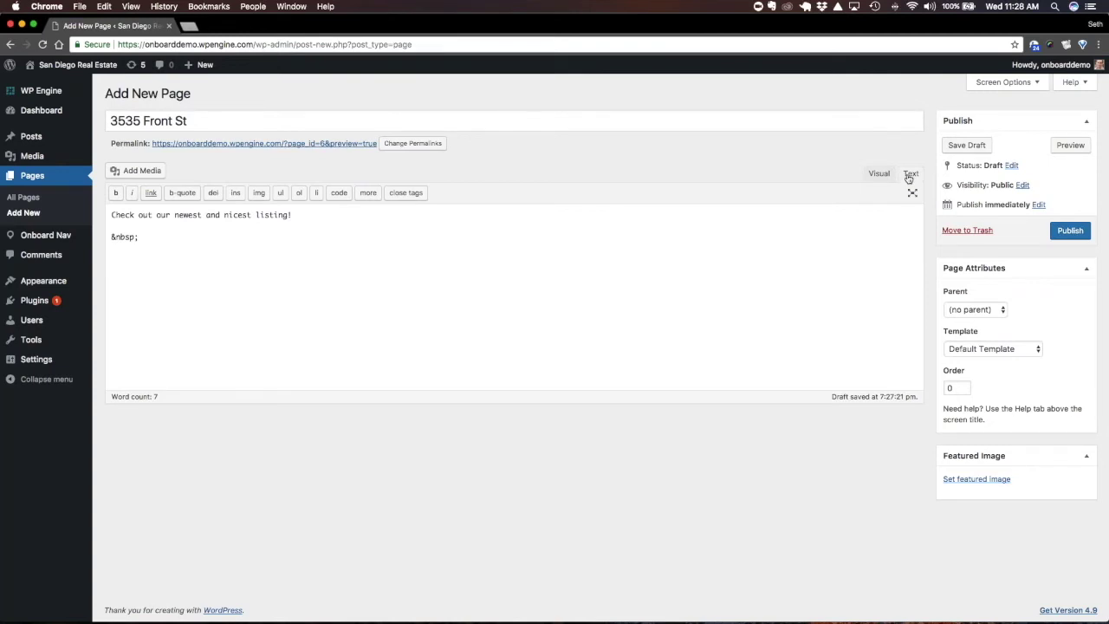
{"action": "left_click", "coordinate": [879, 173]}
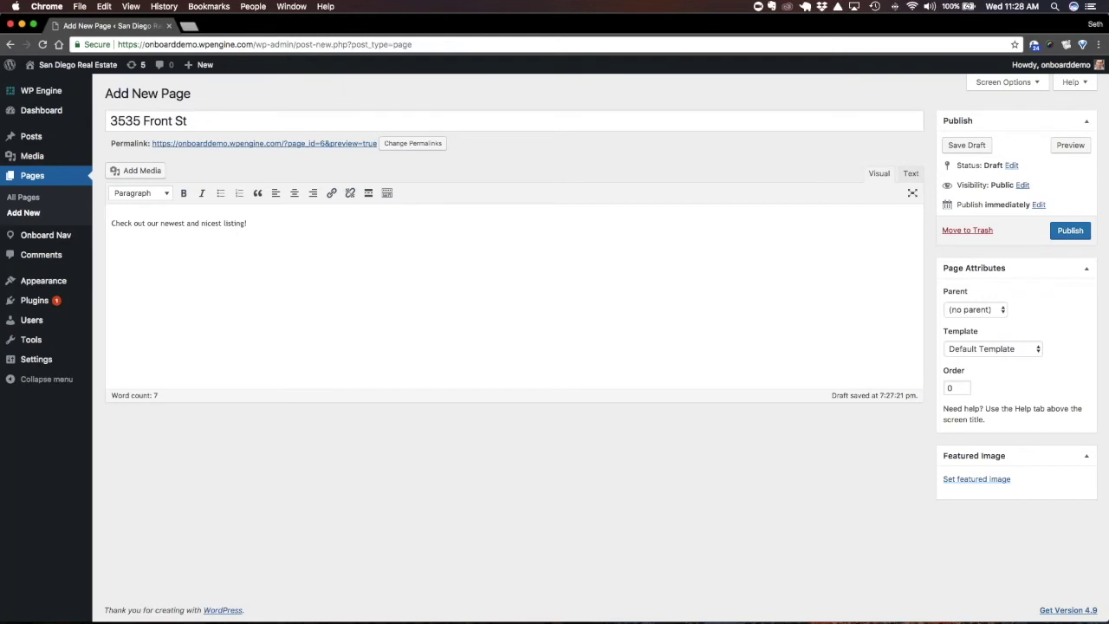
{"action": "left_click", "coordinate": [907, 178]}
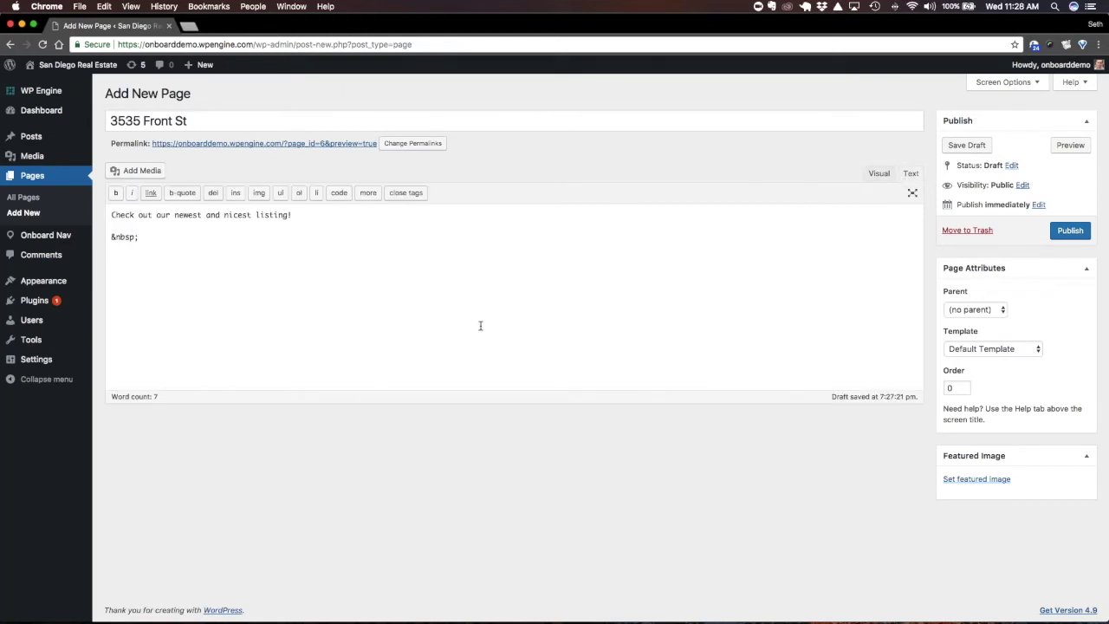
{"action": "key", "text": "super+v"}
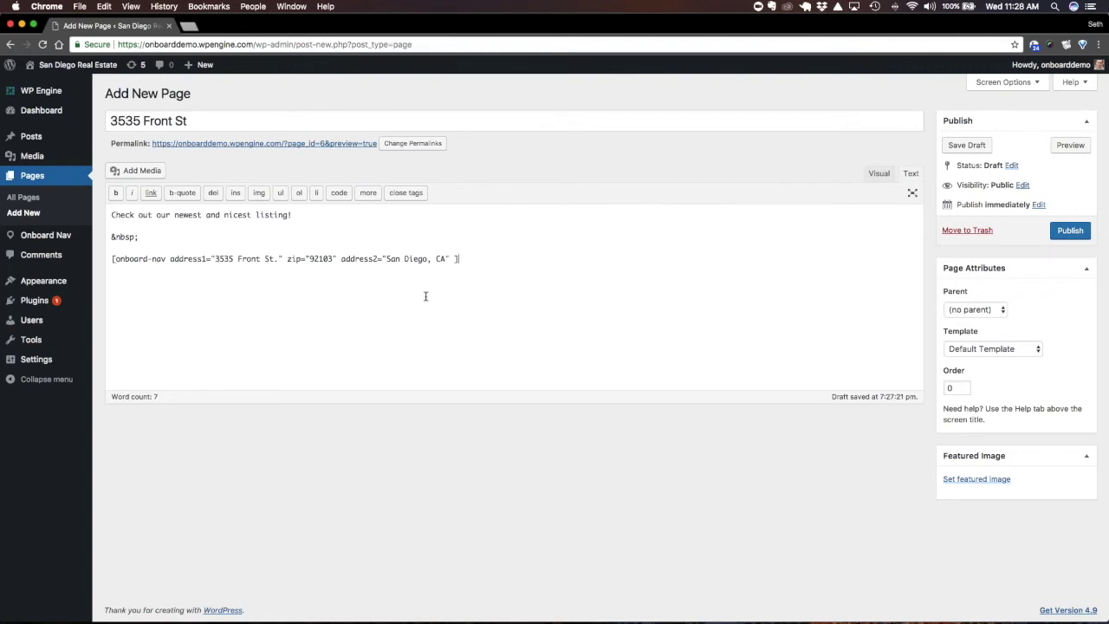
{"action": "left_click", "coordinate": [1070, 232]}
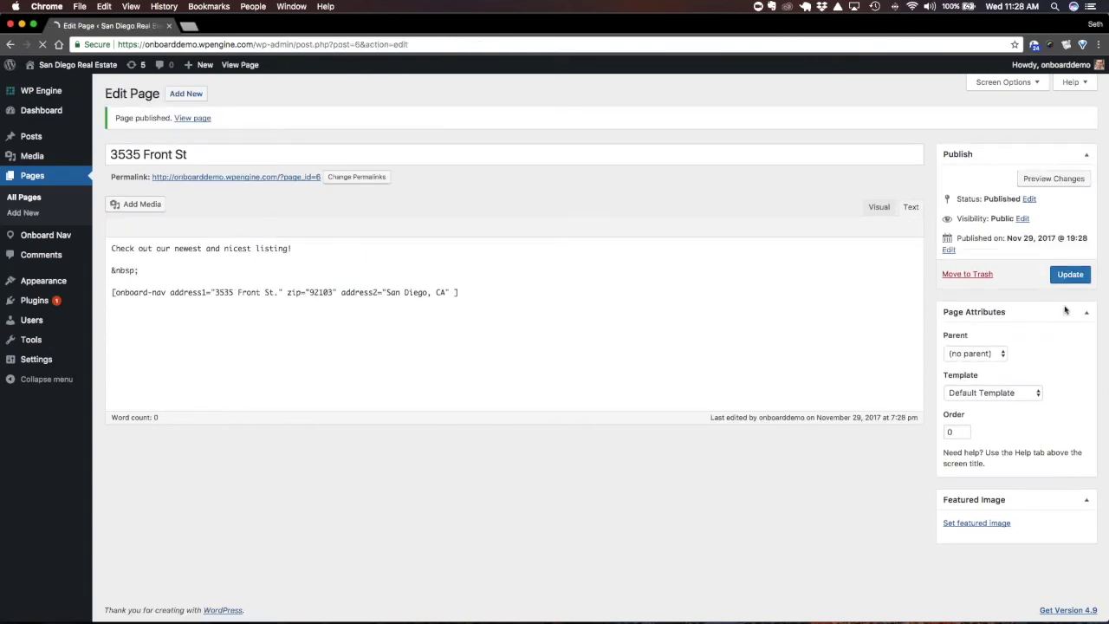
Apply the Full Width Template, update the page, and view it live
{"action": "left_click", "coordinate": [1001, 391]}
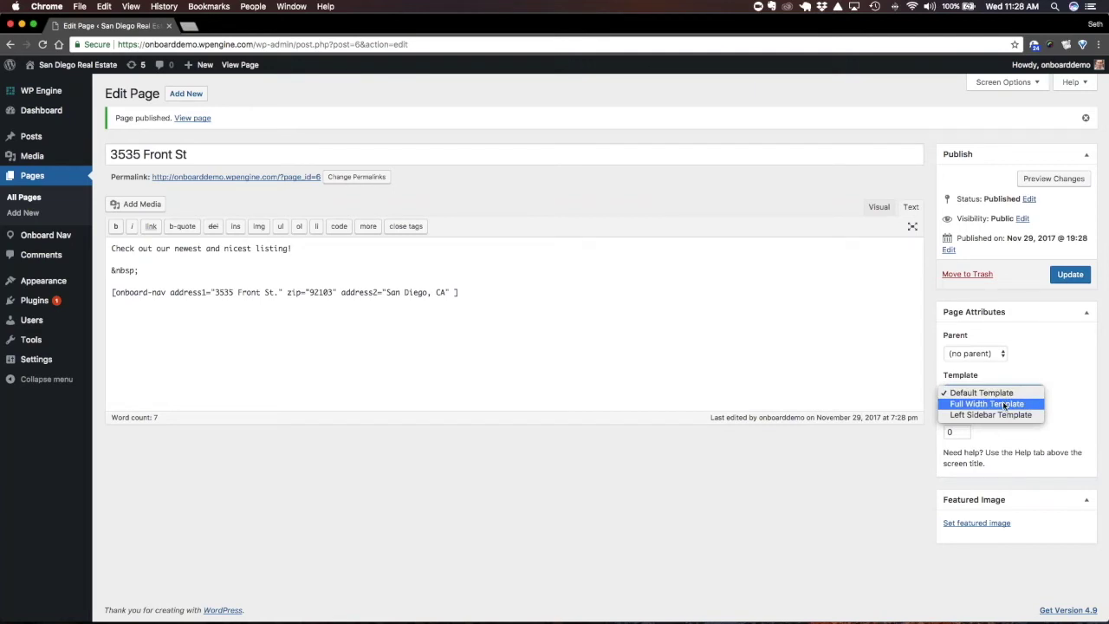
{"action": "left_click", "coordinate": [1005, 404]}
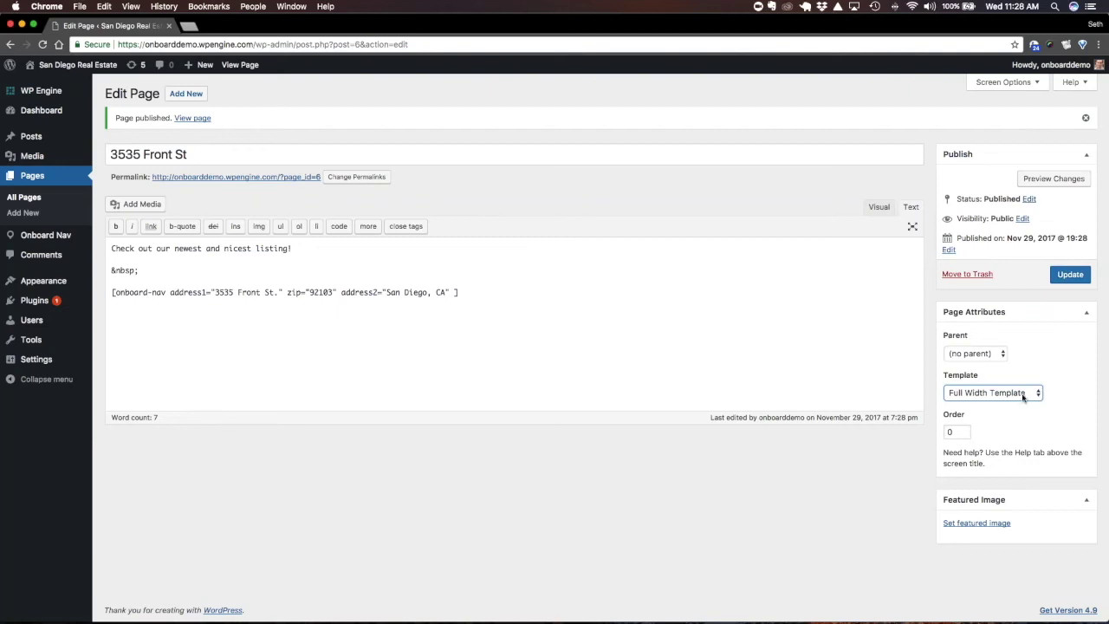
{"action": "left_click", "coordinate": [1070, 275]}
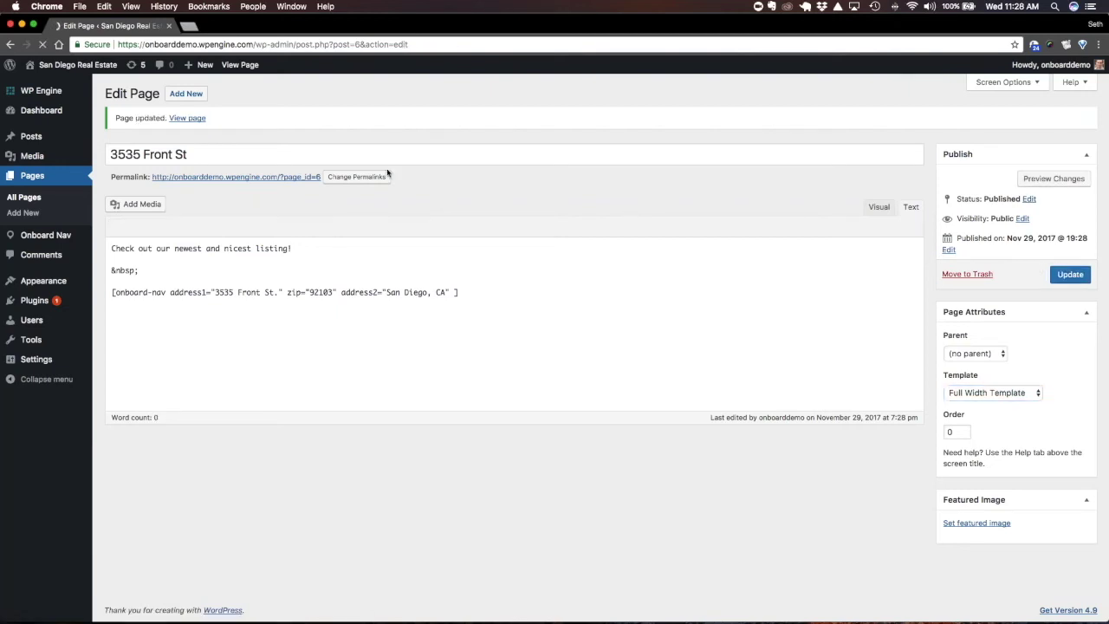
{"action": "left_click", "coordinate": [185, 118]}
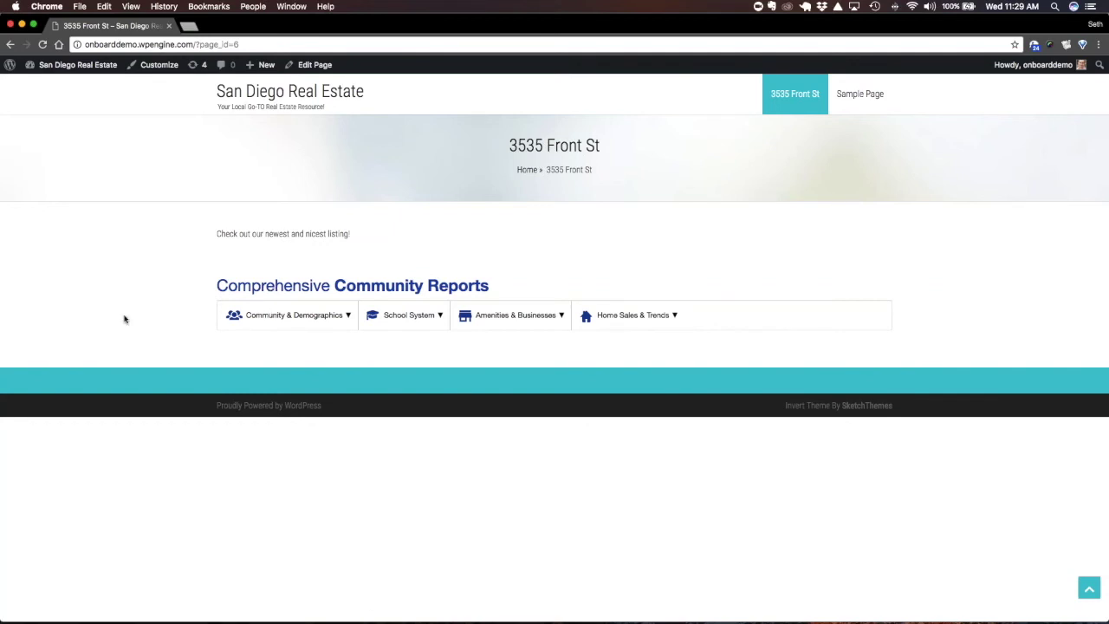
Review the Community & Demographics report for San Diego 92103, then return to the editor
{"action": "left_click", "coordinate": [291, 317]}
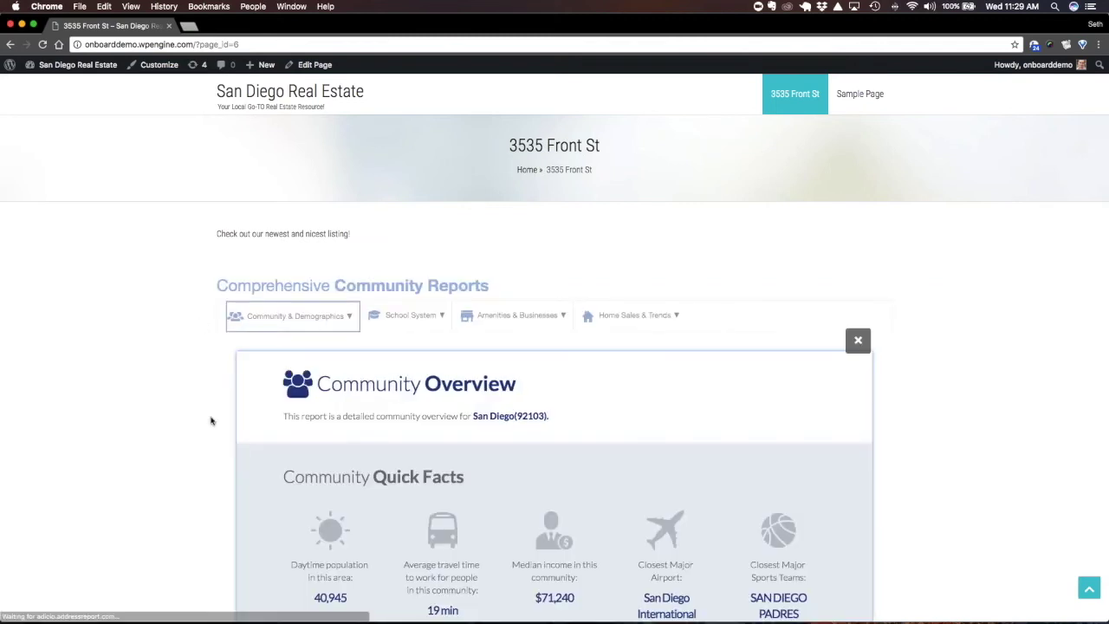
{"action": "scroll", "coordinate": [211, 421], "scroll_direction": "down", "scroll_amount": 2}
{"action": "scroll", "coordinate": [211, 421], "scroll_direction": "down", "scroll_amount": 2}
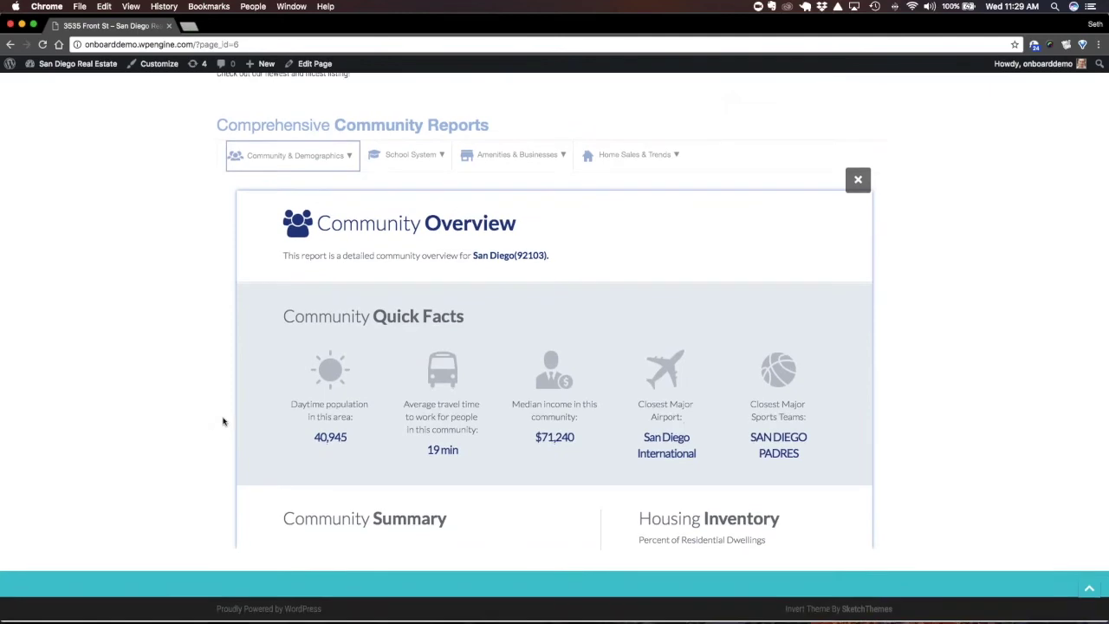
{"action": "scroll", "coordinate": [313, 395], "scroll_direction": "down", "scroll_amount": 5}
{"action": "scroll", "coordinate": [315, 396], "scroll_direction": "down", "scroll_amount": 15}
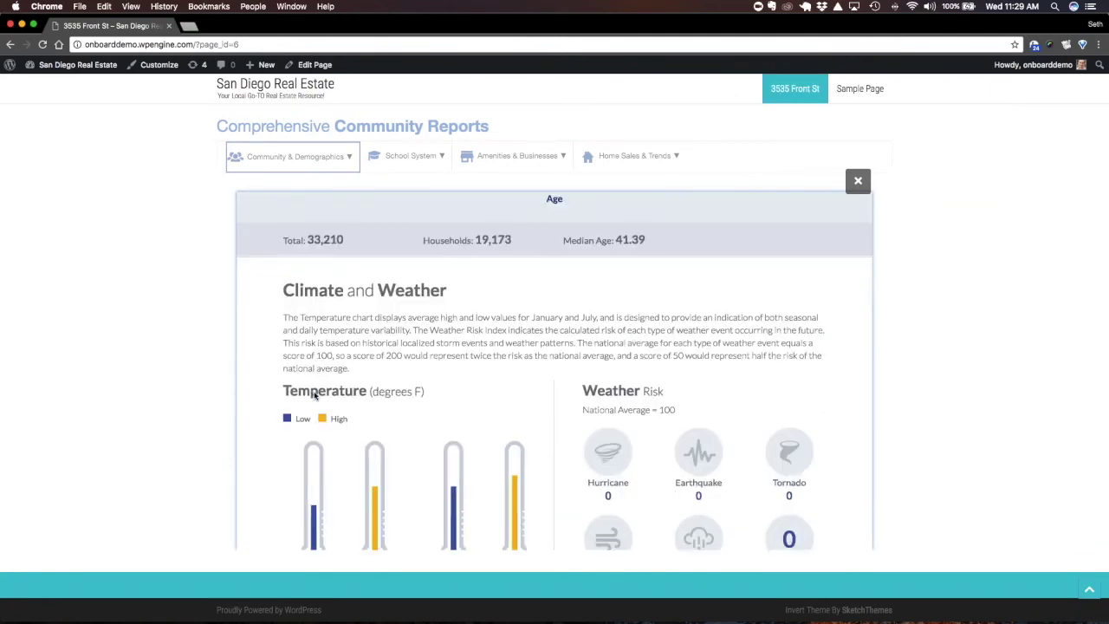
{"action": "scroll", "coordinate": [314, 396], "scroll_direction": "down", "scroll_amount": 15}
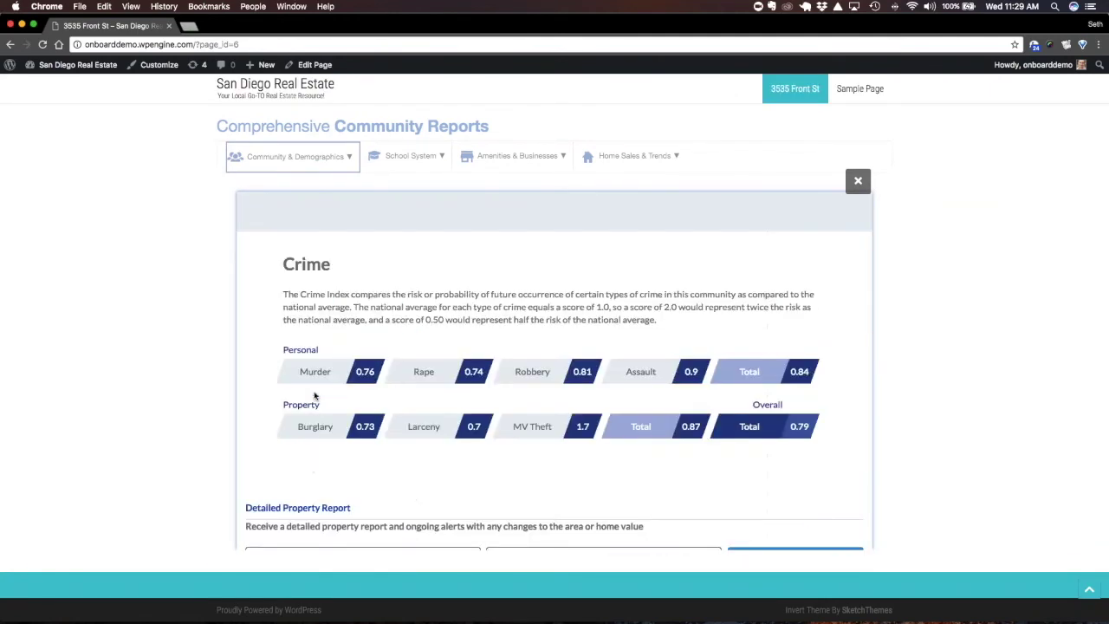
{"action": "scroll", "coordinate": [555, 346], "scroll_direction": "up", "scroll_amount": 4}
{"action": "scroll", "coordinate": [337, 416], "scroll_direction": "up", "scroll_amount": 20}
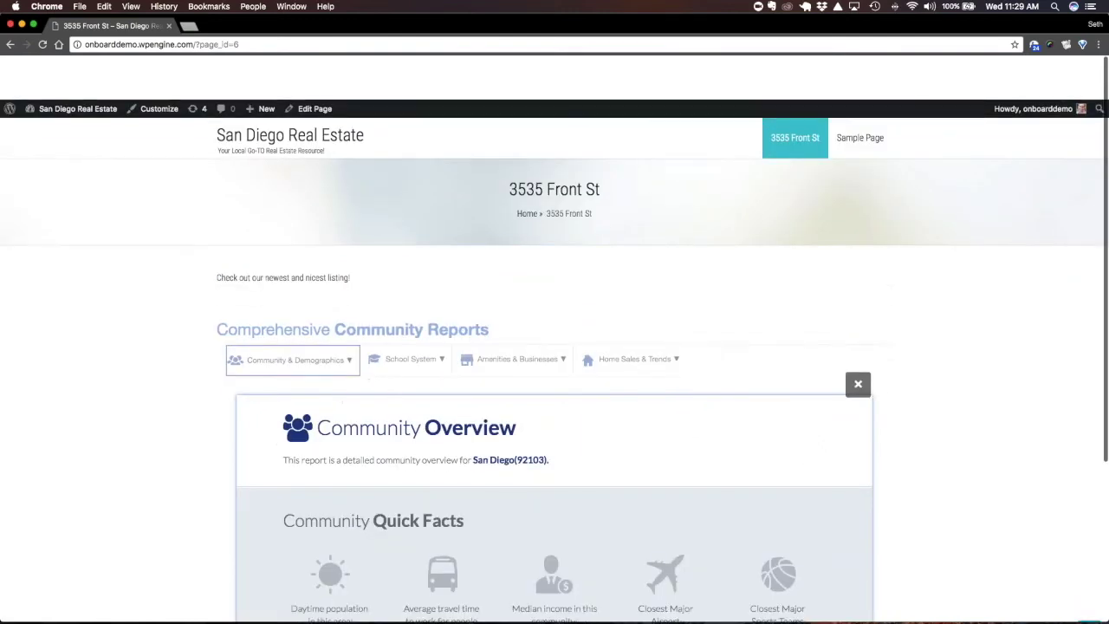
{"action": "left_click", "coordinate": [857, 344]}
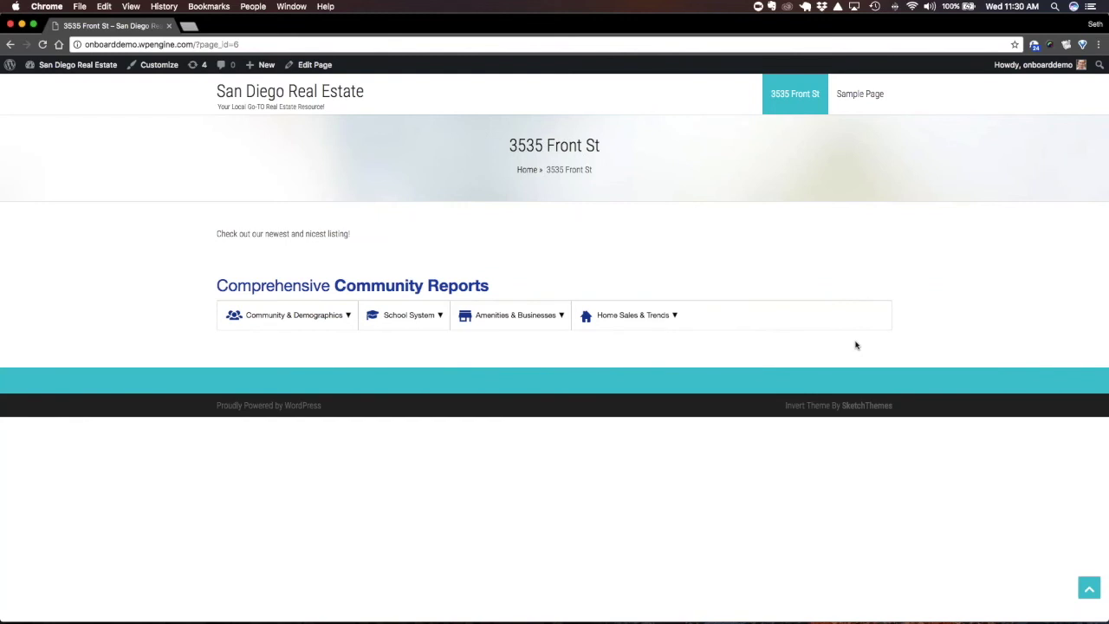
{"action": "left_click", "coordinate": [10, 45]}
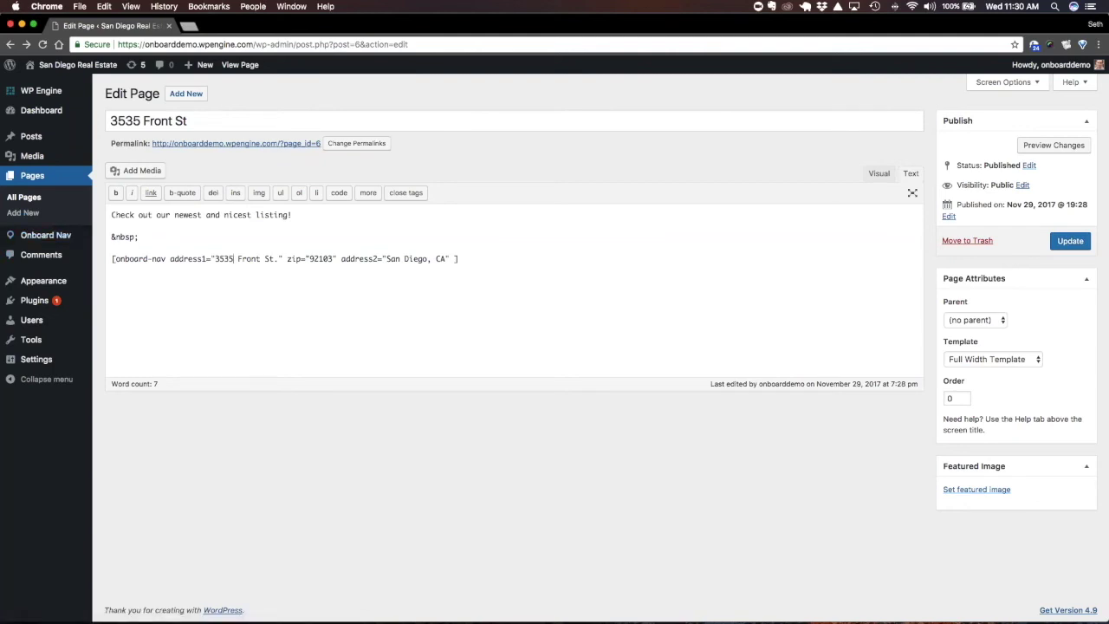
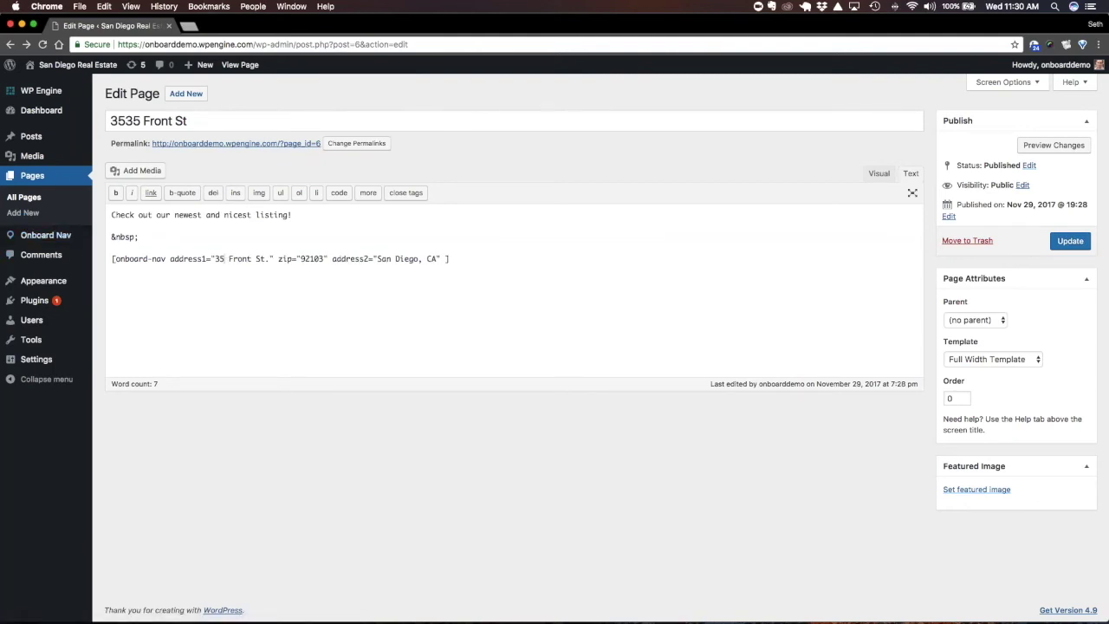
{"action": "type", "text": "55"}
{"action": "left_click", "coordinate": [1072, 241]}
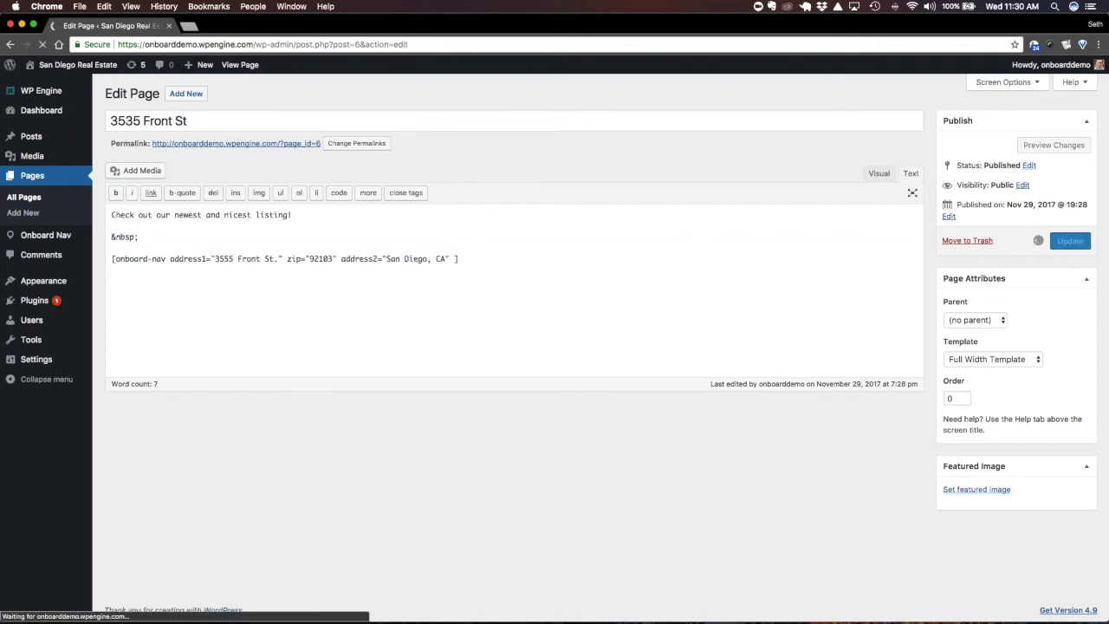
{"action": "left_click", "coordinate": [291, 178]}
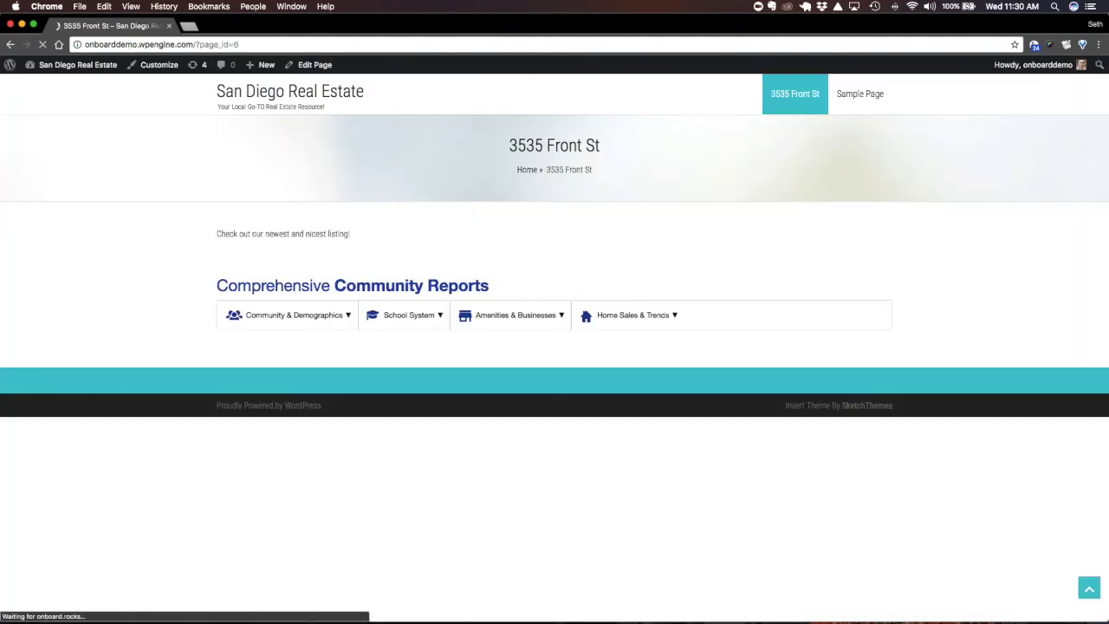
{"action": "left_click", "coordinate": [336, 317]}
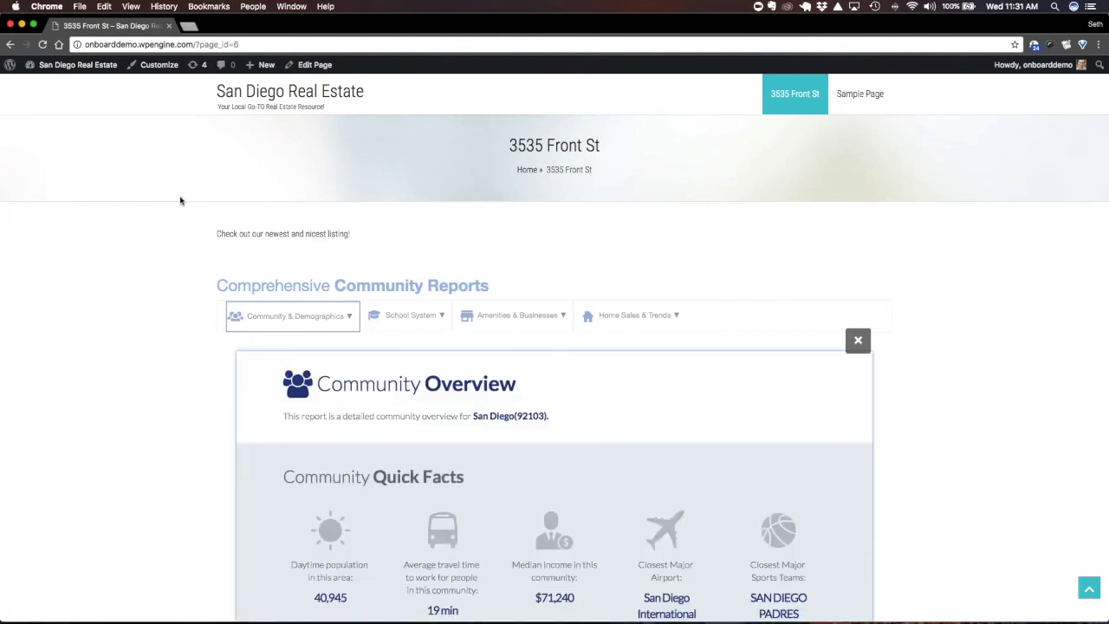
{"action": "scroll", "coordinate": [181, 201], "scroll_direction": "down", "scroll_amount": 3}
{"action": "scroll", "coordinate": [180, 199], "scroll_direction": "down", "scroll_amount": 2}
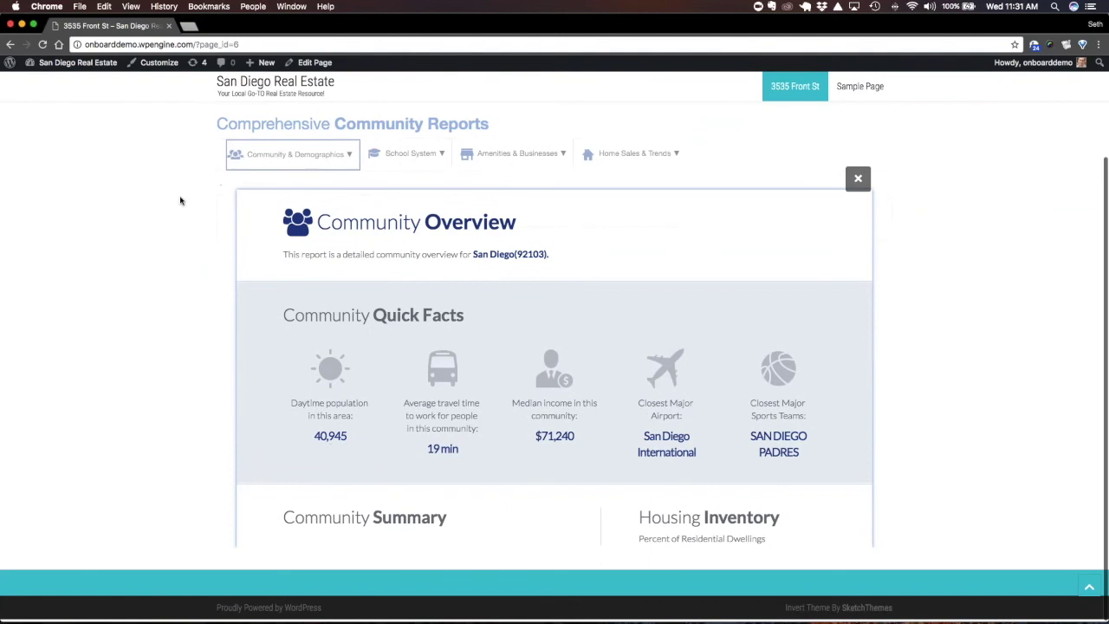
{"action": "scroll", "coordinate": [180, 200], "scroll_direction": "up", "scroll_amount": 5}
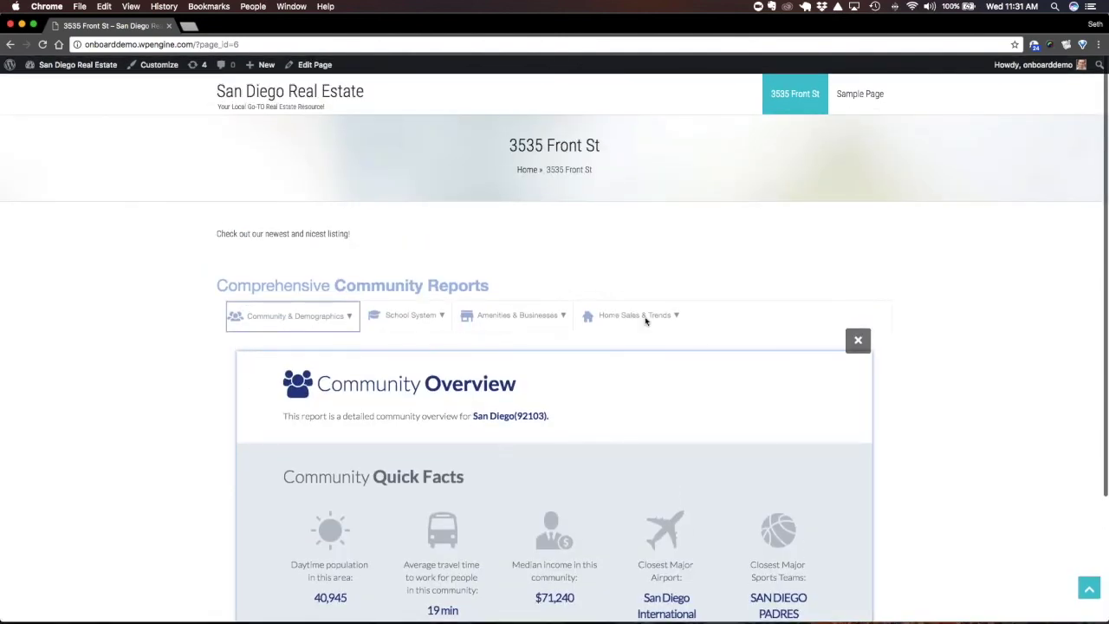
{"action": "left_click", "coordinate": [647, 318]}
{"action": "left_click", "coordinate": [314, 65]}
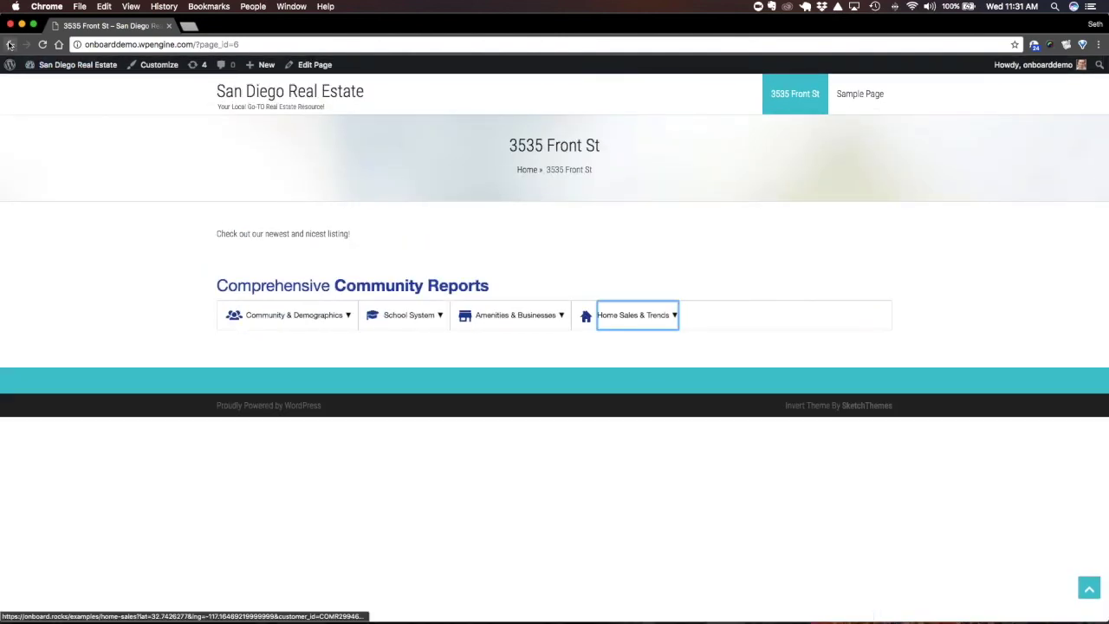